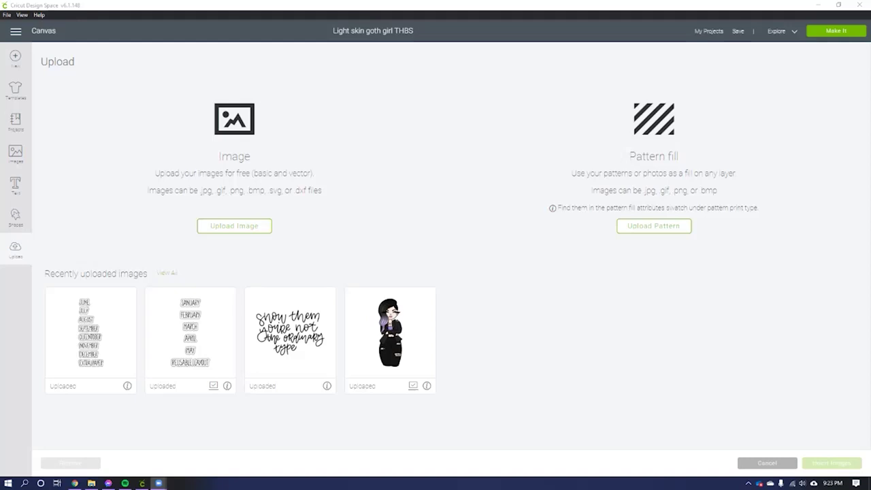
Start a new image upload and browse the computer's files to the Google Drive folder.
click(234, 225)
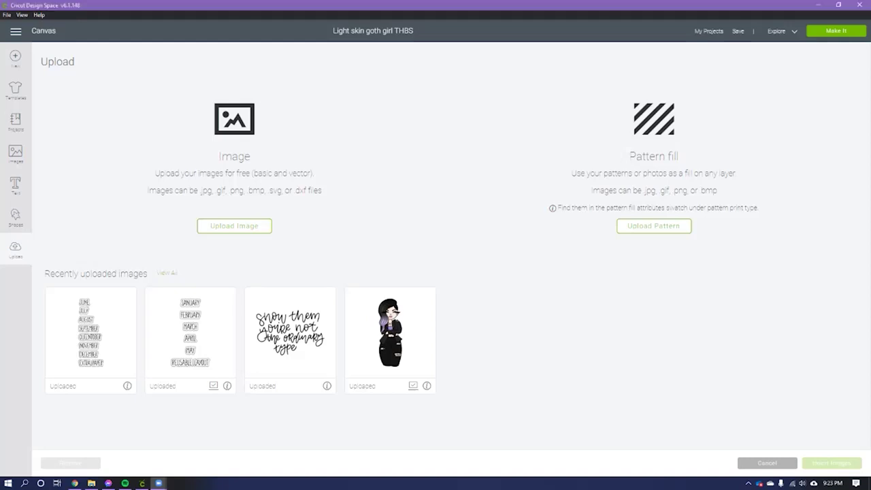
click(451, 244)
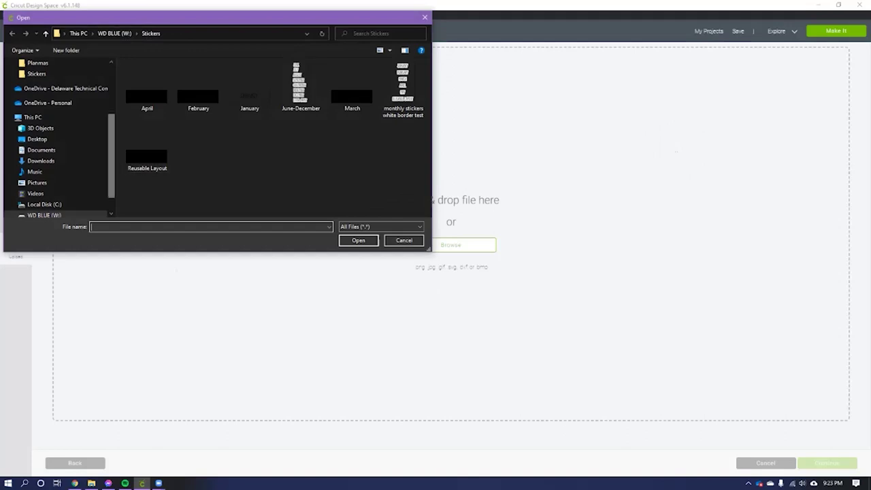
drag(111, 151, 111, 102)
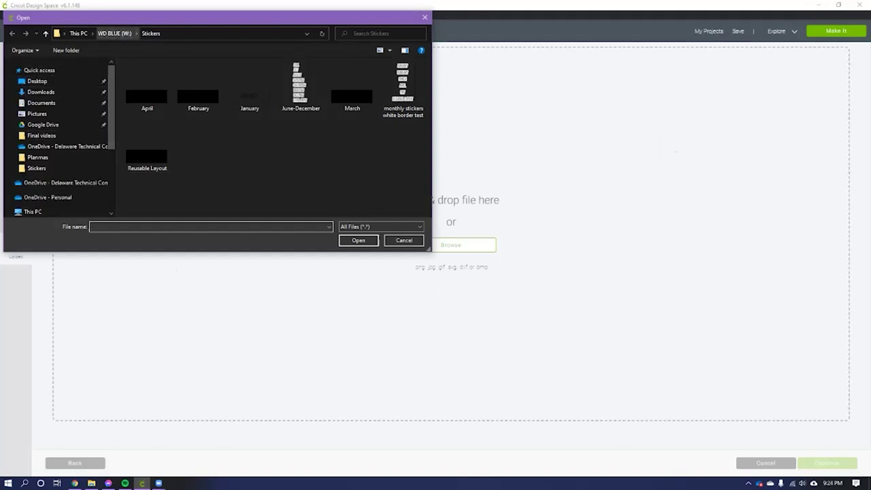
scroll(41, 183, down, 1)
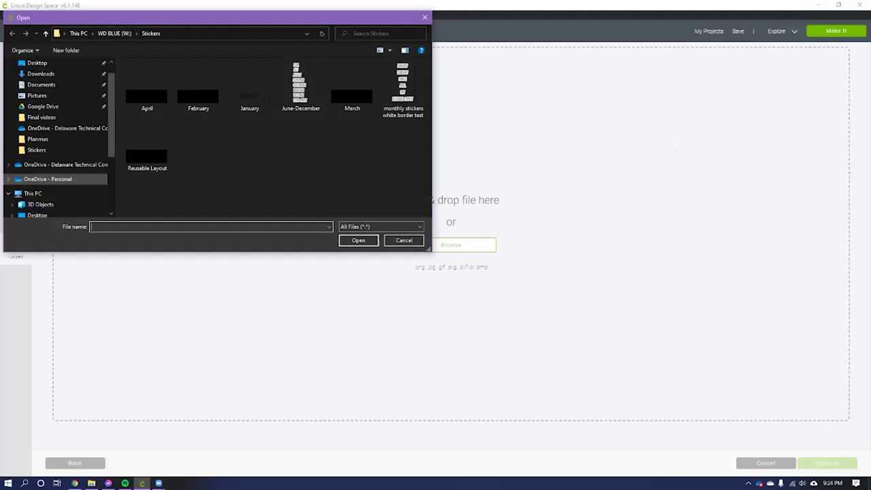
click(48, 158)
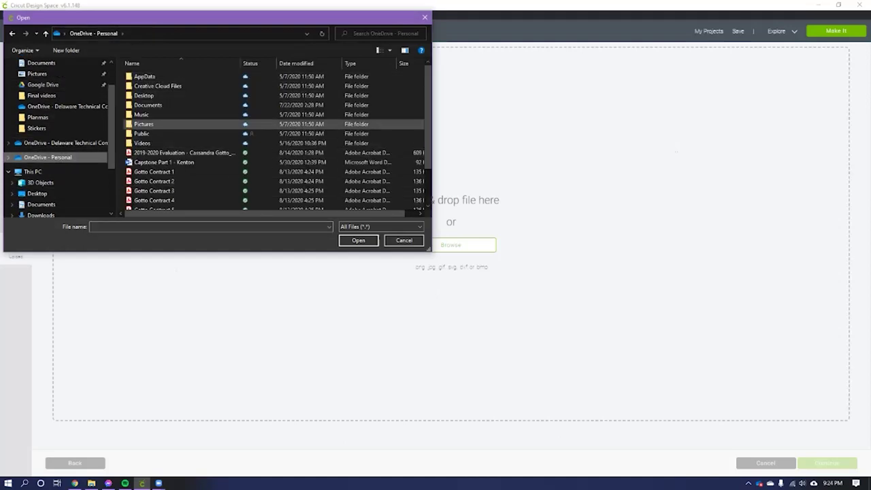
scroll(41, 171, down, 2)
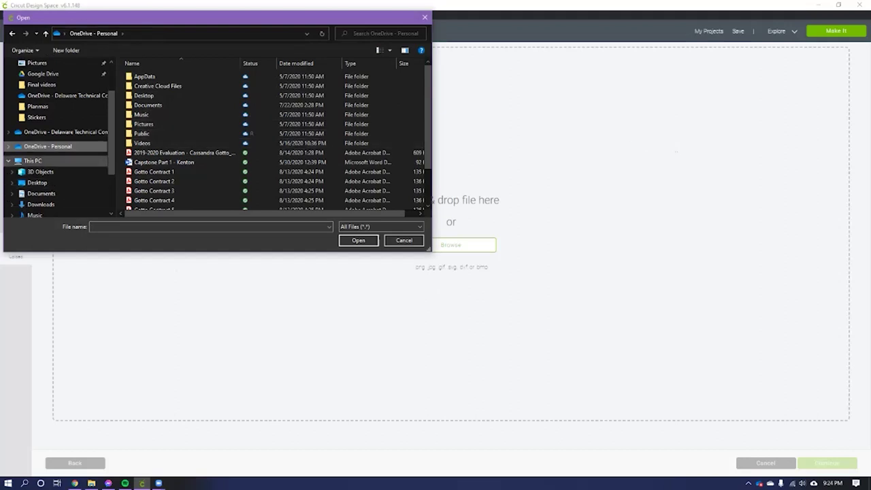
click(44, 193)
scroll(41, 114, up, 3)
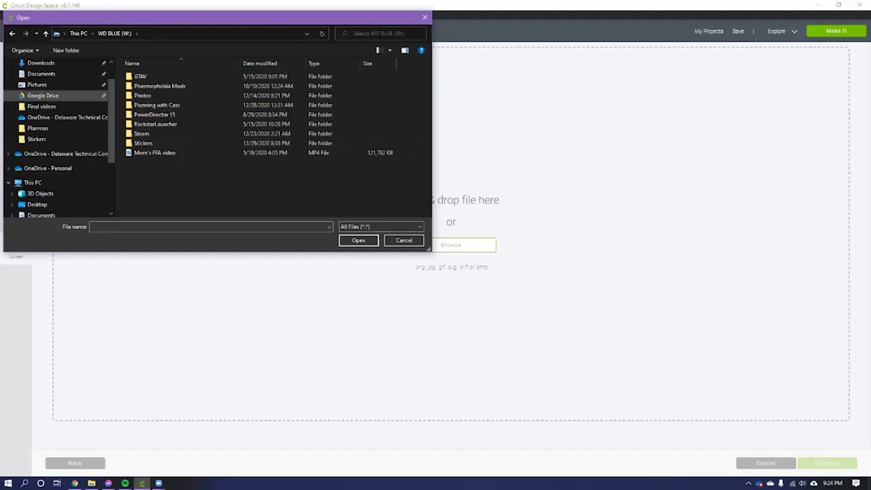
click(43, 125)
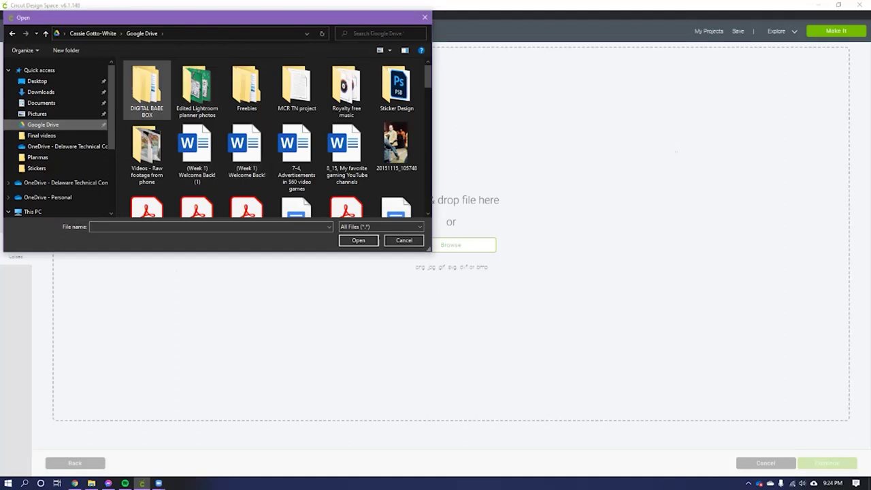
Look through the November CLIPART folder inside DIGITAL BABE BOX, and return to the DIGITAL BABE BOX folder.
double_click(146, 89)
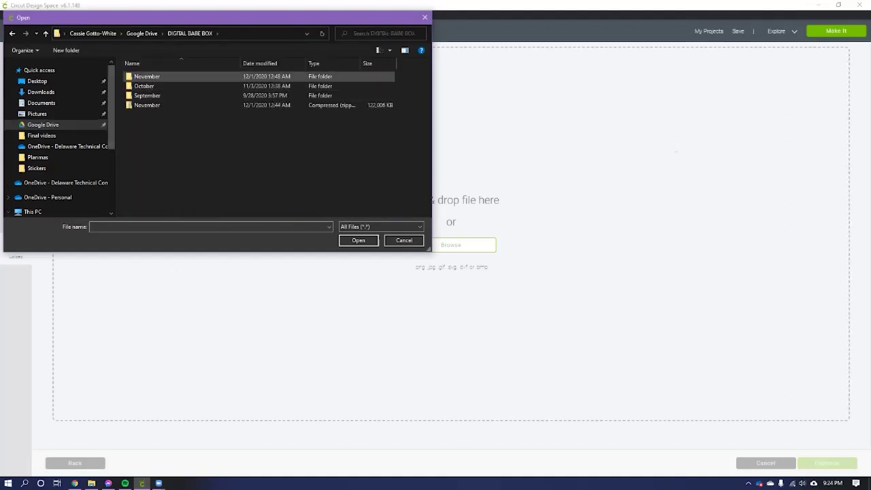
double_click(147, 76)
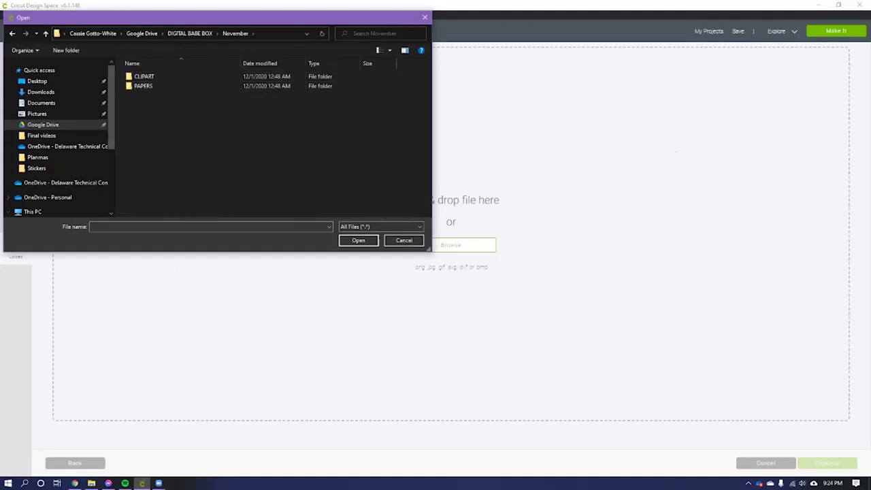
double_click(143, 86)
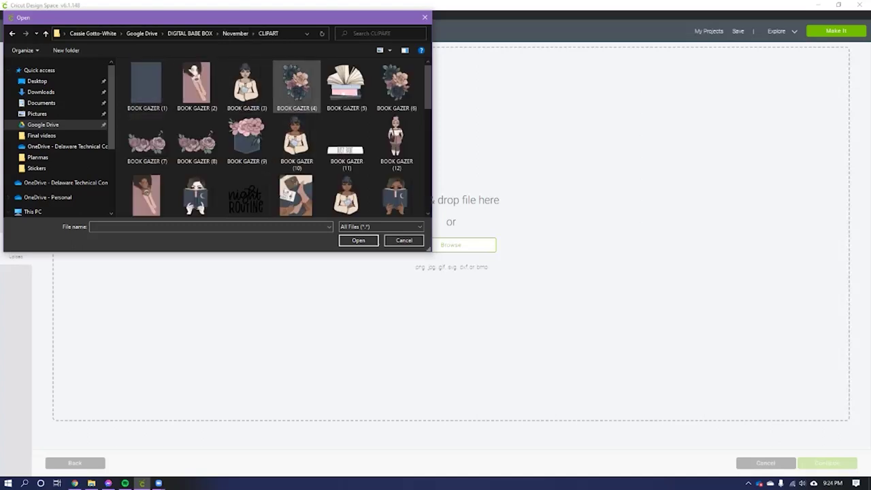
scroll(297, 85, down, 6)
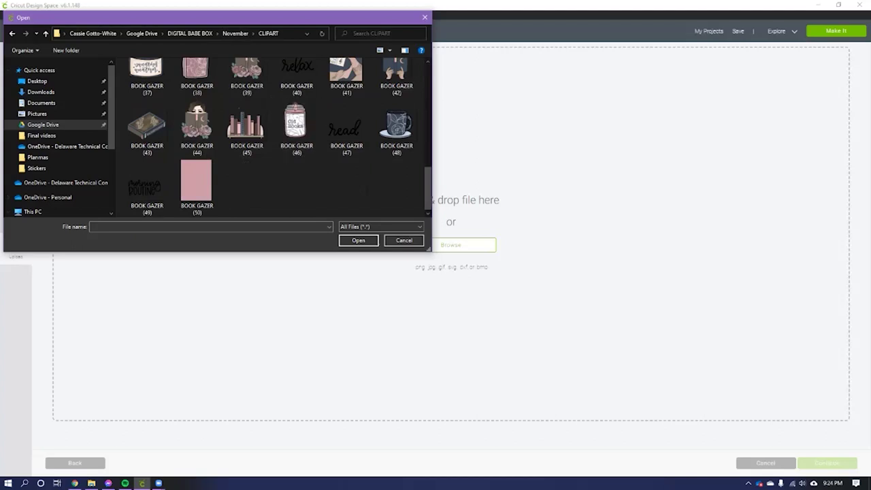
scroll(247, 140, up, 10)
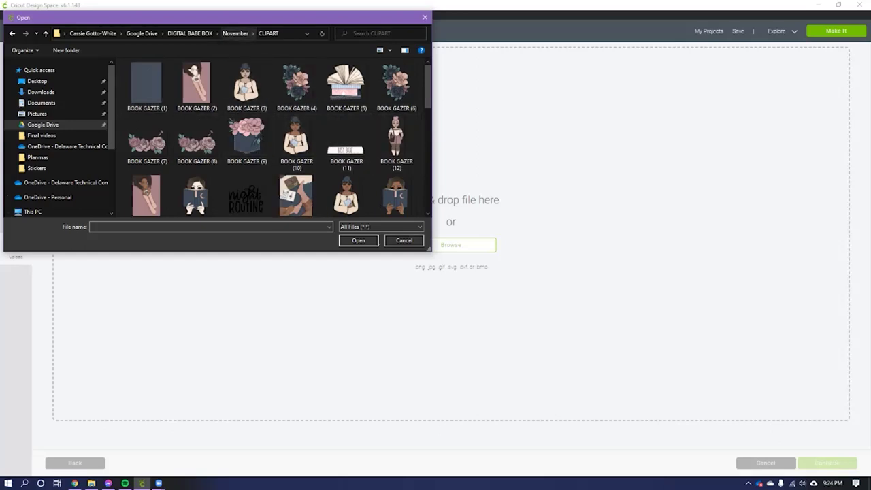
click(235, 33)
click(190, 34)
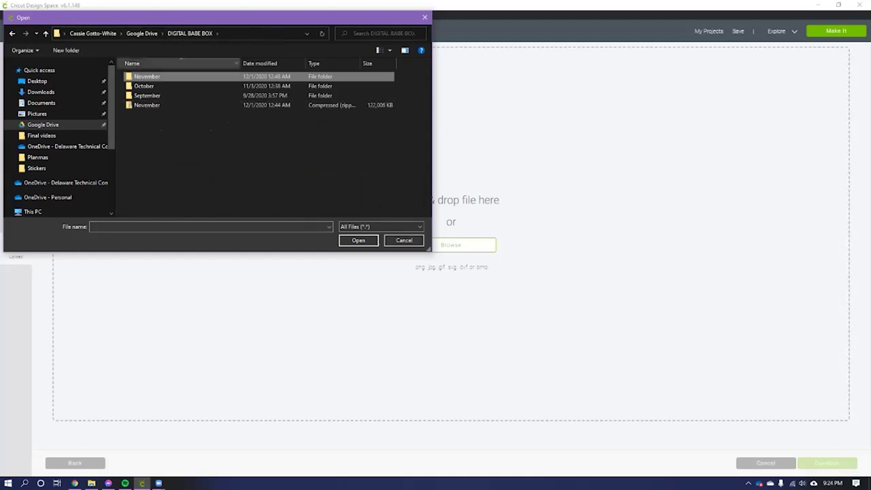
Examine the images in the September CLIPART folder of DIGITAL BABE BOX.
double_click(143, 86)
click(189, 34)
double_click(147, 95)
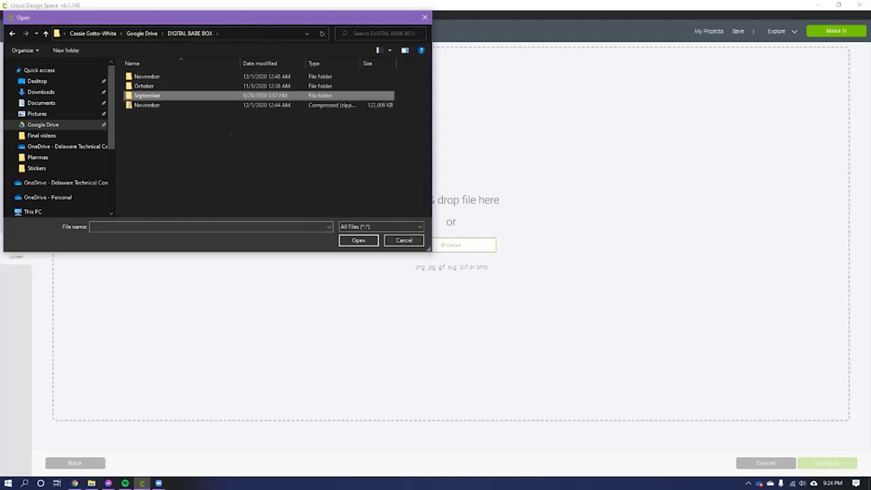
double_click(144, 76)
scroll(197, 154, down, 5)
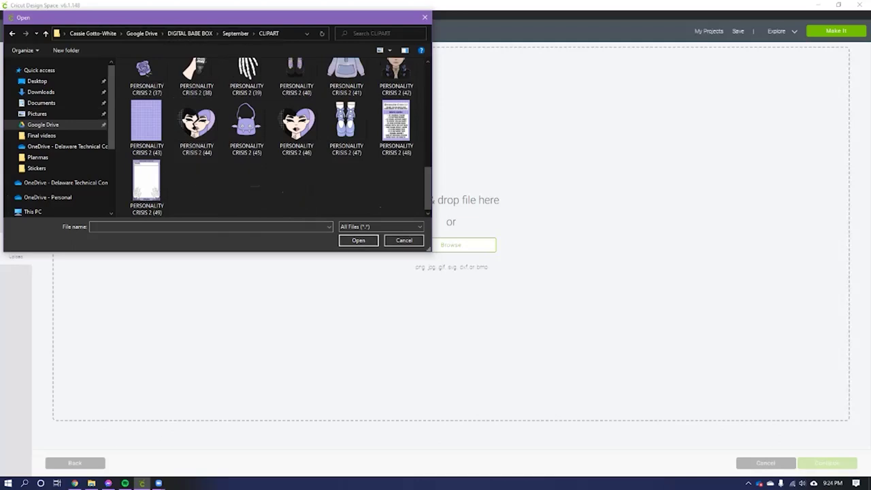
scroll(247, 199, up, 10)
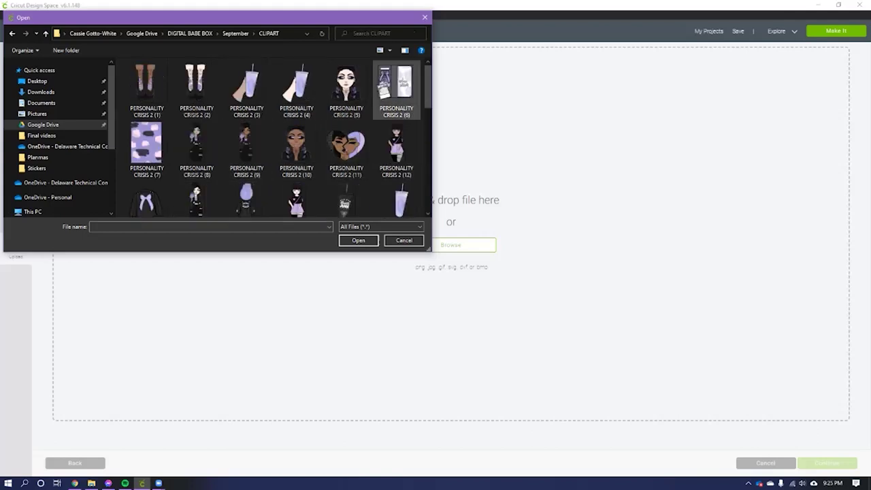
double_click(294, 109)
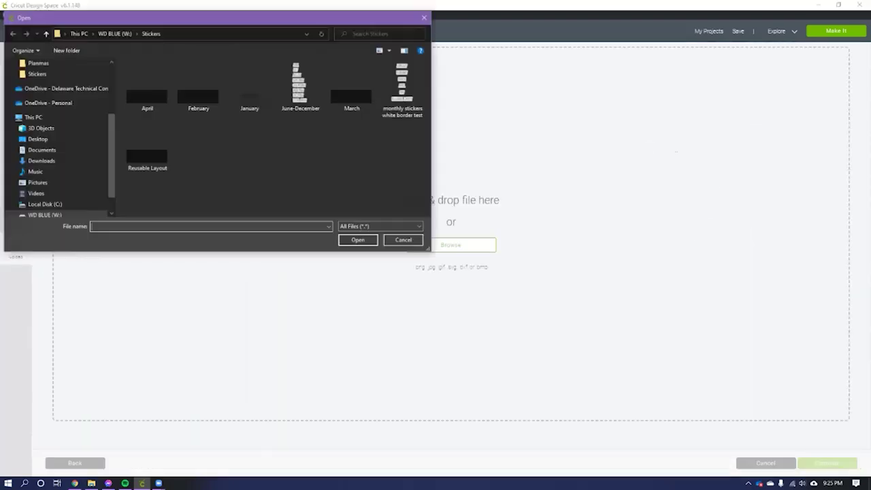
Browse to the September CLIPART folder inside DIGITAL BABE BOX on Google Drive.
scroll(58, 114, up, 3)
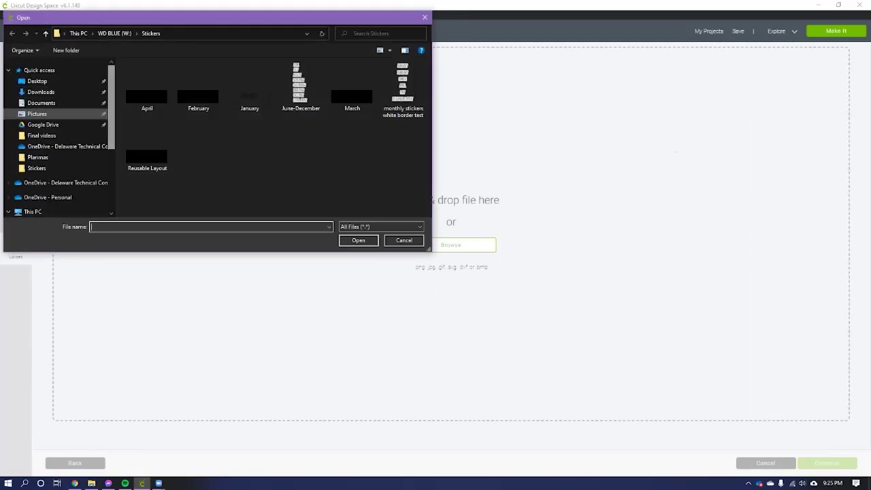
click(43, 125)
double_click(146, 88)
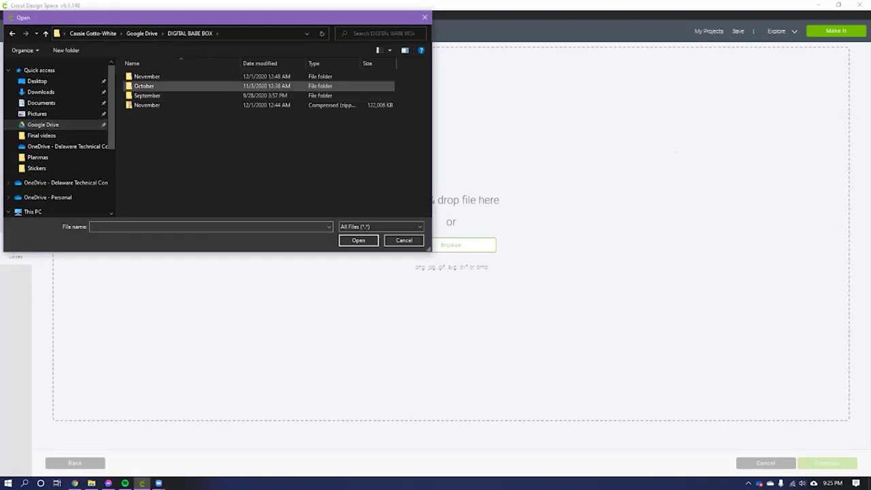
double_click(146, 96)
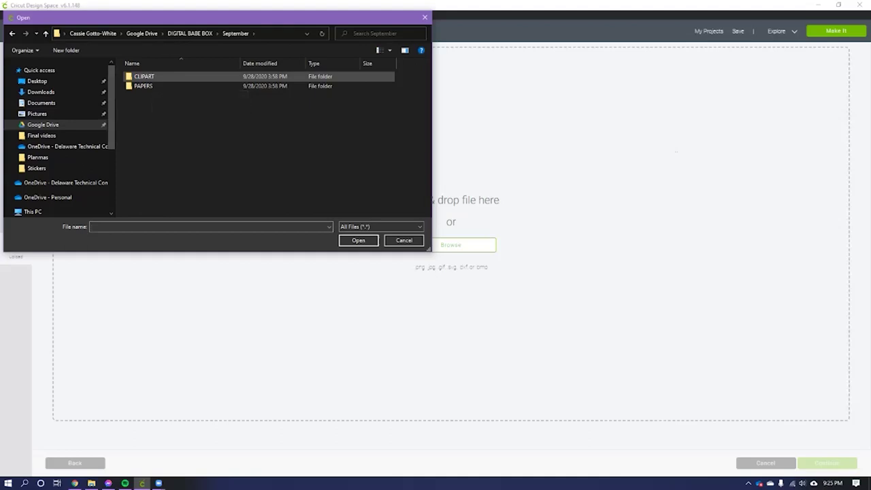
double_click(143, 76)
Upload the purple bat bag image PERSONALITY CRISIS 2 (45) and set its image type to Complex.
scroll(196, 185, down, 3)
scroll(197, 185, down, 3)
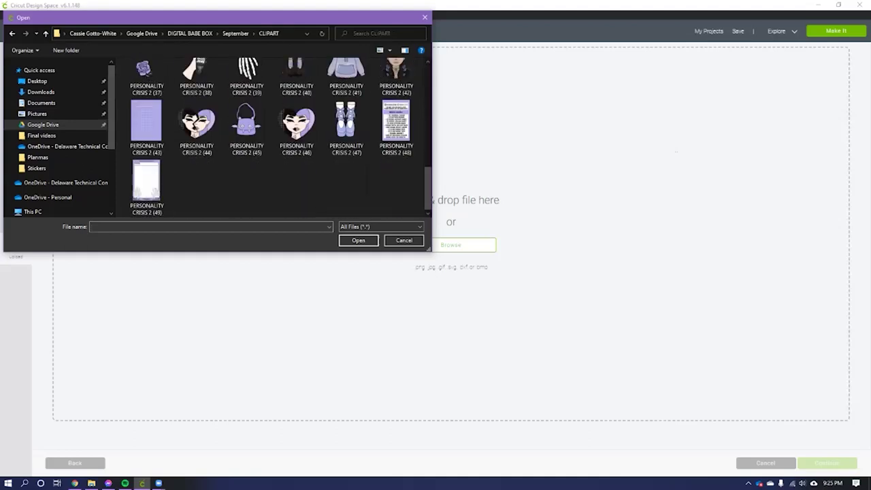
click(247, 128)
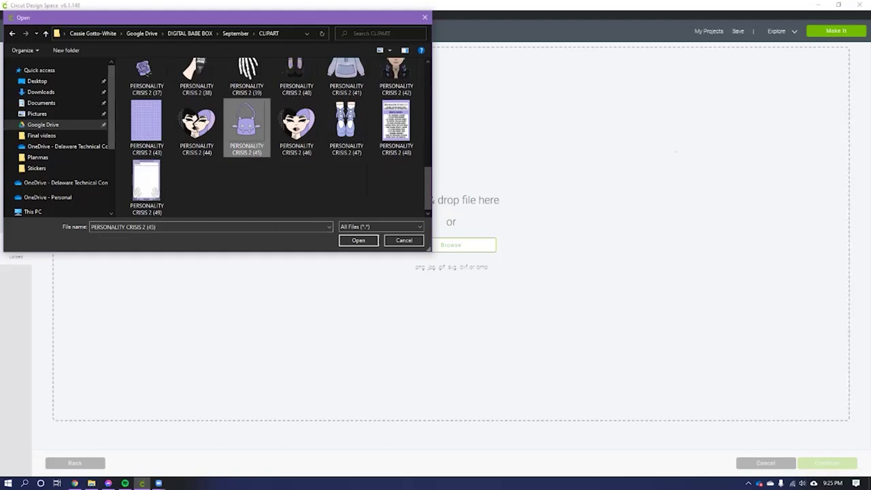
scroll(246, 136, up, 1)
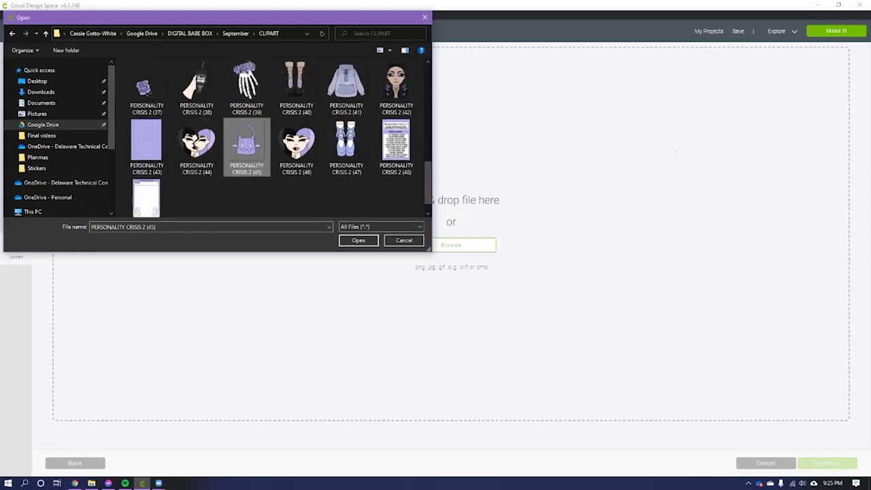
scroll(246, 136, up, 3)
click(247, 139)
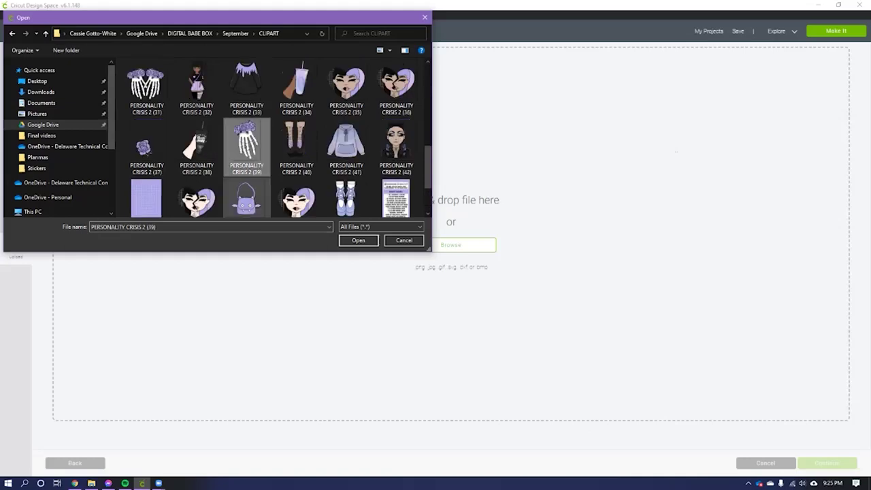
double_click(246, 198)
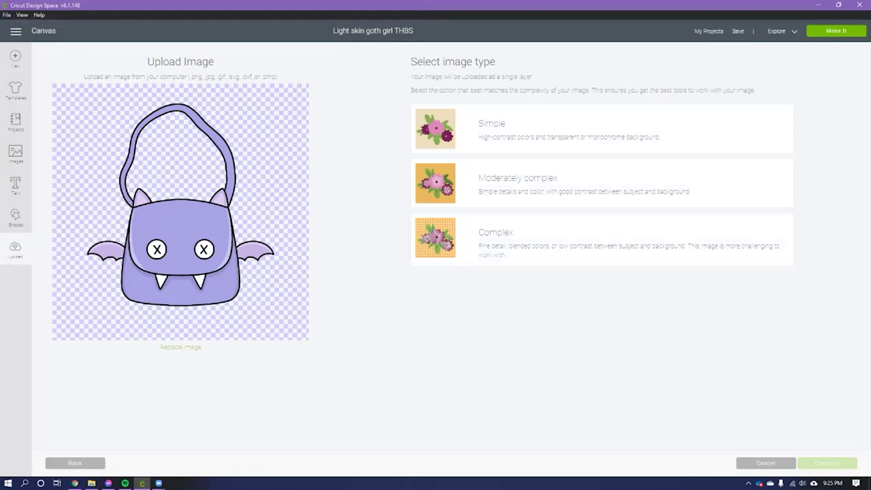
click(601, 239)
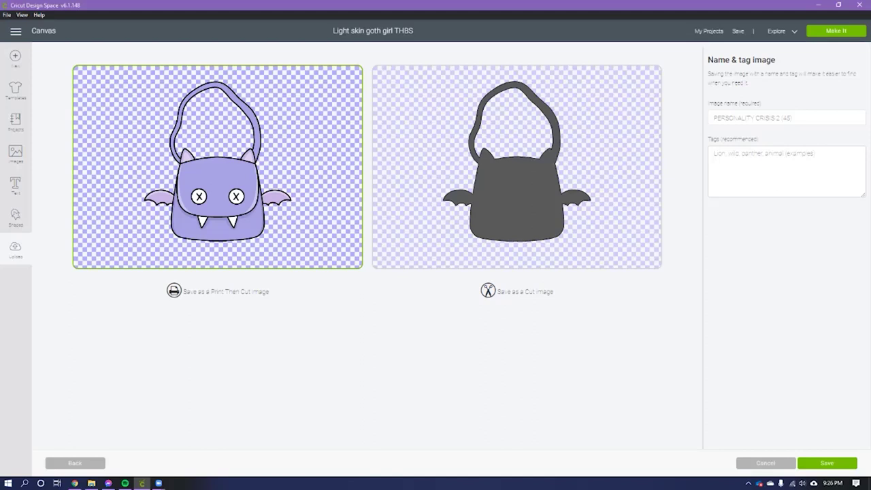
Name the bag image "Cute purple bat bag" for saving as a Print Then Cut image.
click(787, 118)
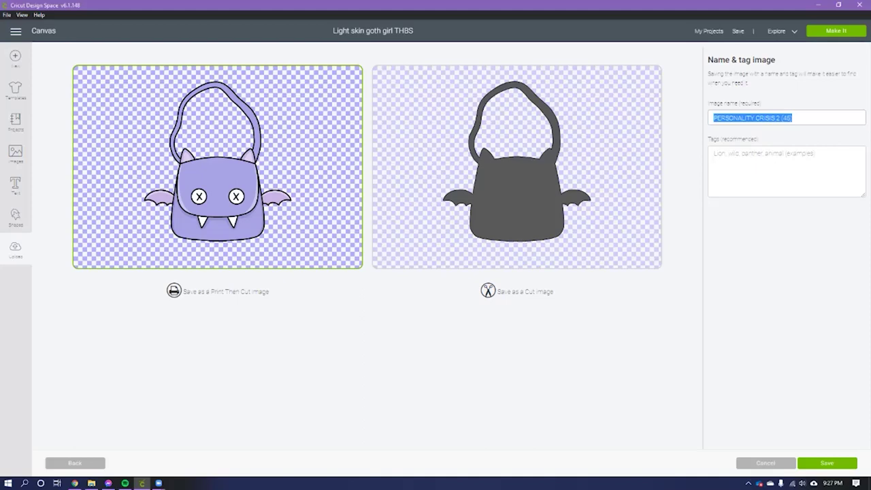
text(Cute purple)
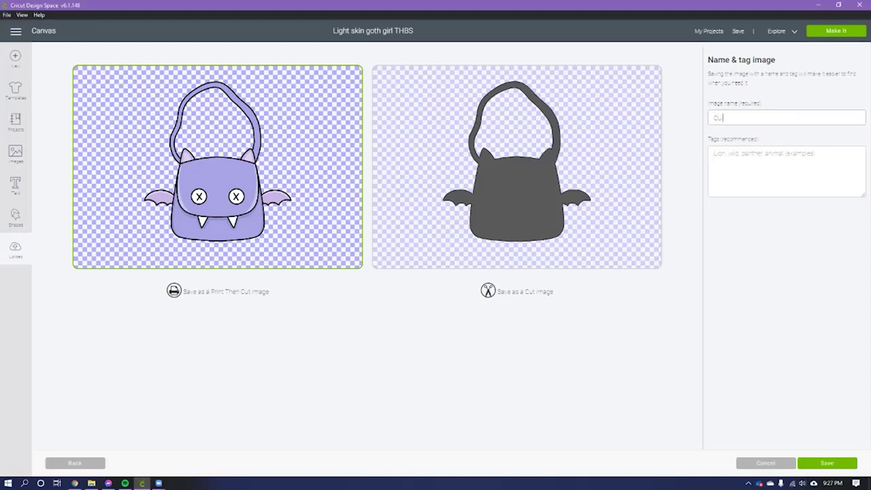
text( bat bag)
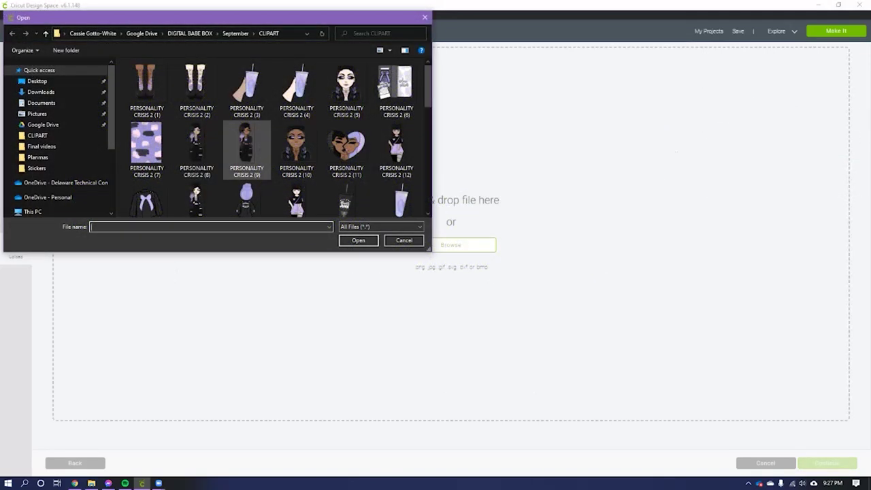
Upload PERSONALITY CRISIS 2 (9) as a Complex image and accept it without erasing any areas.
double_click(247, 146)
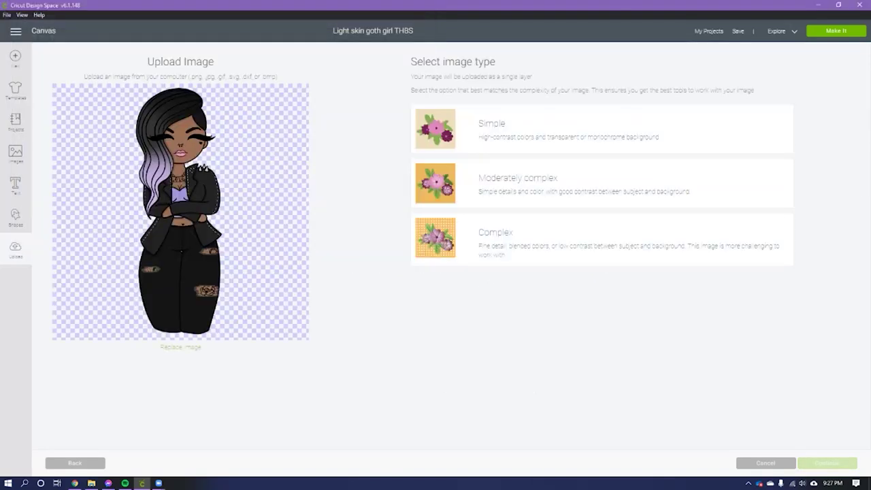
click(602, 239)
click(828, 463)
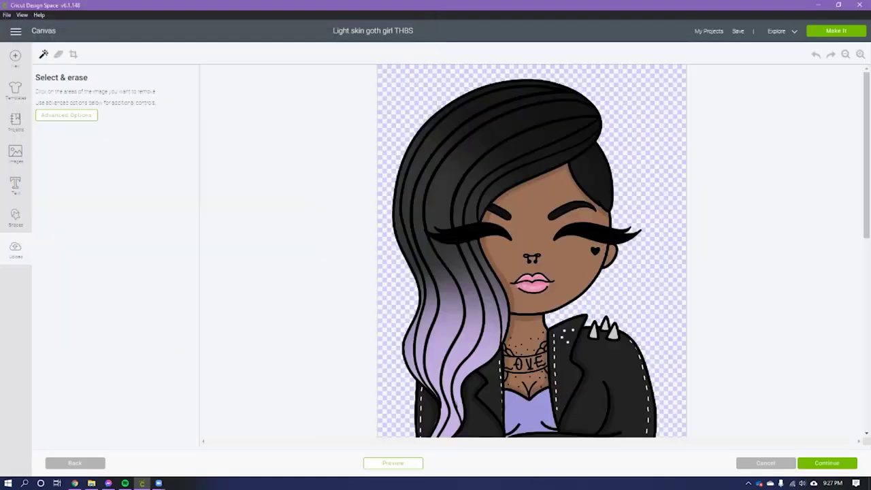
scroll(534, 350, down, 4)
scroll(532, 272, down, 3)
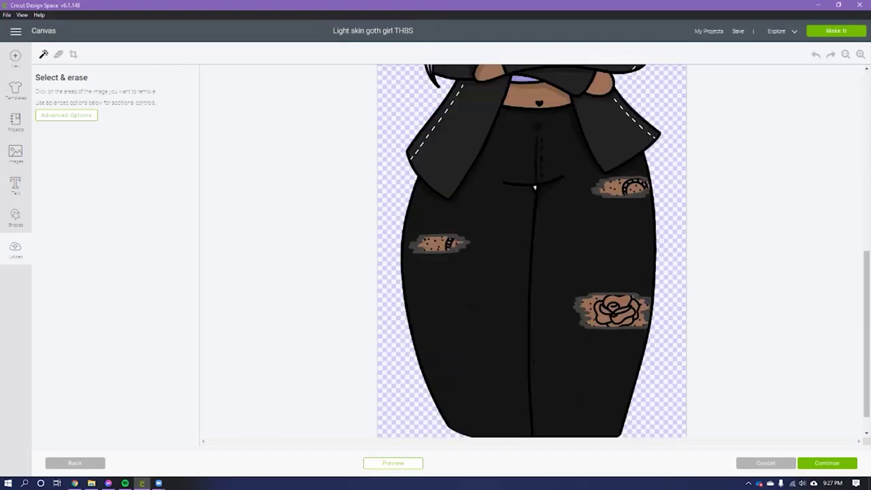
click(827, 462)
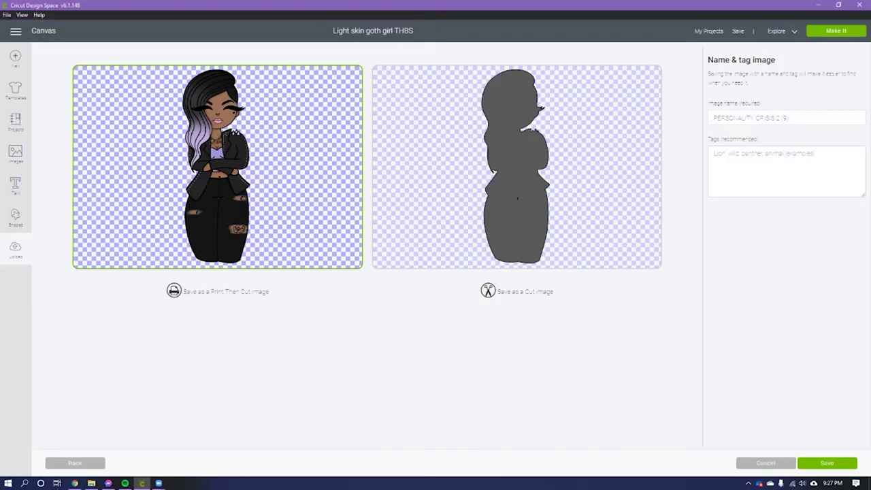
Save the goth girl image as "Adorable Deep Skin Goth Girl", and upload PERSONALITY CRISIS 2 (15) as "Planner Babe Jacket Girl".
drag(789, 118, 712, 118)
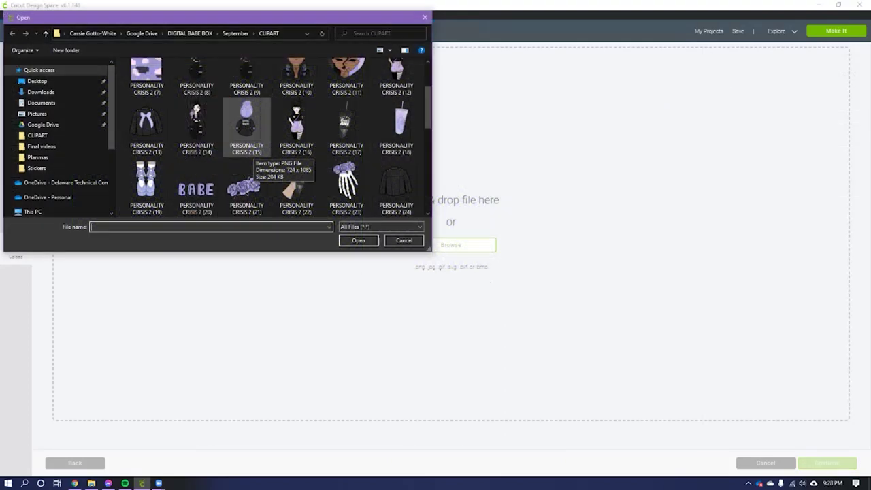
double_click(248, 136)
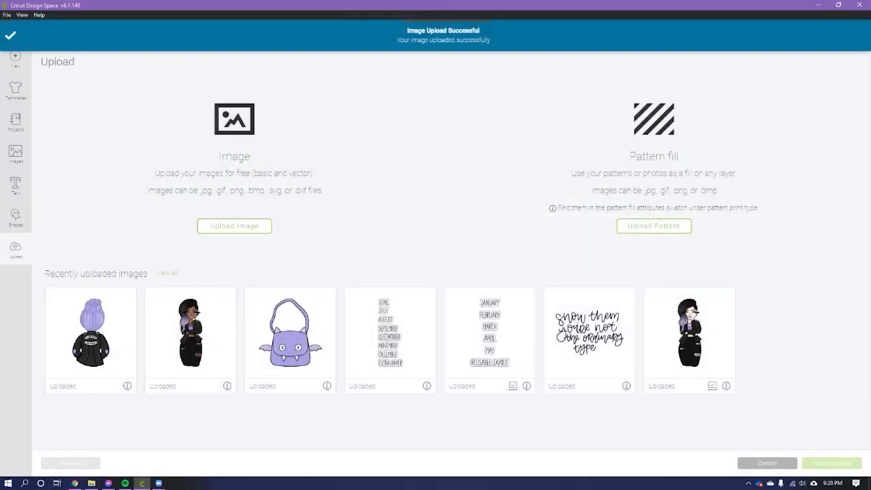
Insert the uploaded jacket girl, deep-skin goth girl and purple bat bag images onto the canvas together.
click(194, 337)
click(292, 337)
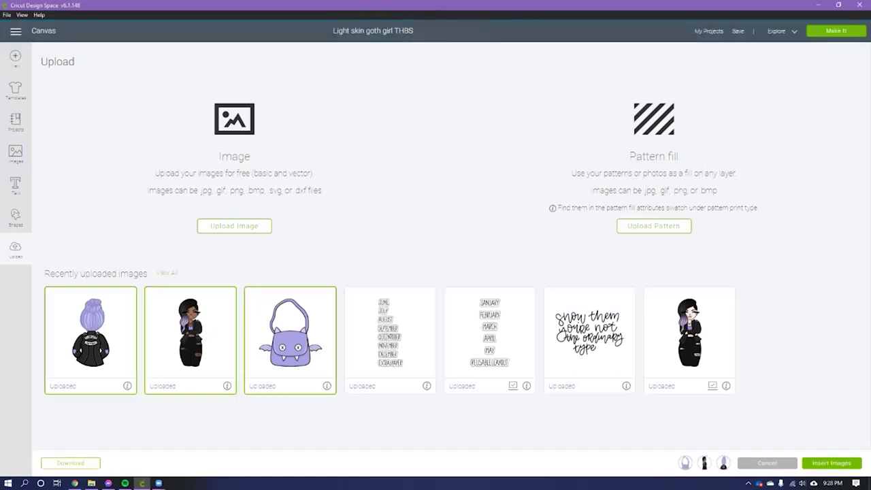
click(832, 463)
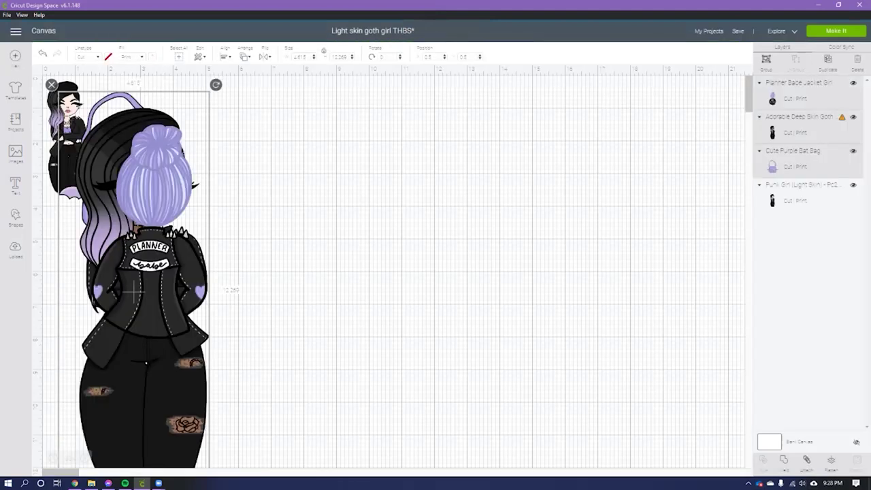
Move the inserted images aside and delete the small light-skin punk girl from the canvas.
drag(133, 291, 338, 276)
click(67, 136)
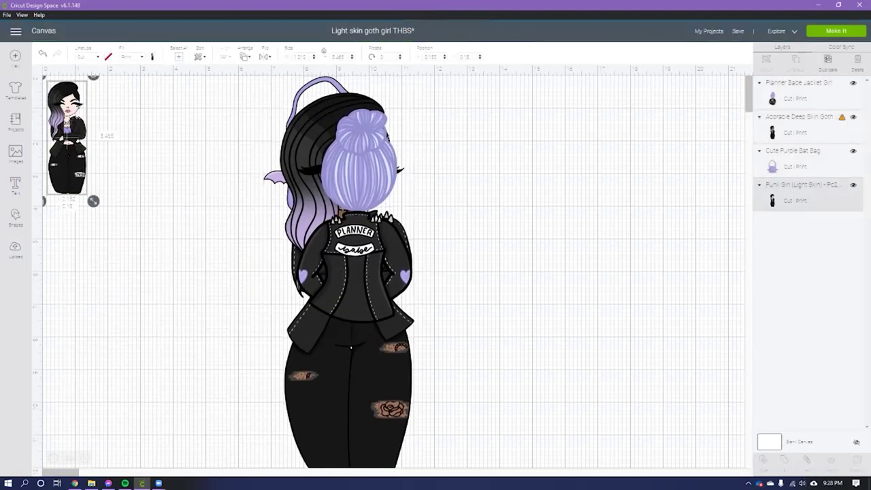
key(Delete)
Spread the overlapping images into a row with the jacket girl first, the bat bag next and the goth girl last.
drag(354, 259, 503, 265)
drag(327, 145, 326, 194)
drag(159, 191, 101, 190)
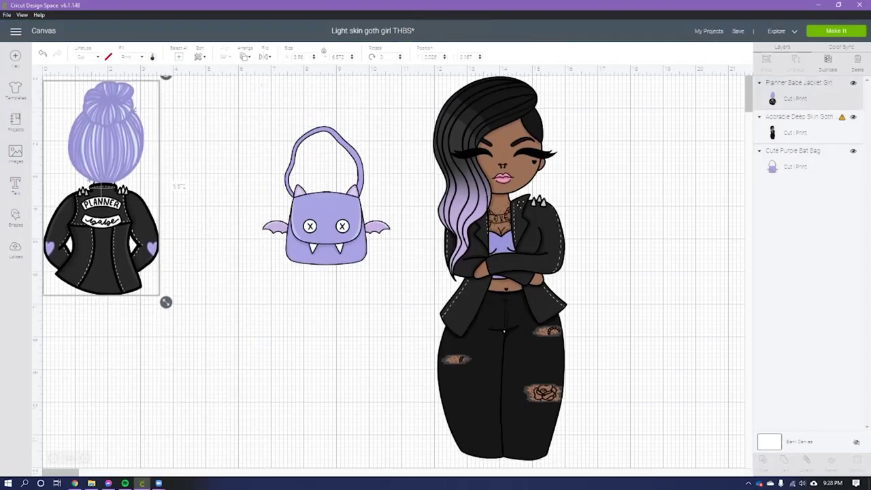
drag(327, 225, 283, 203)
drag(498, 225, 489, 222)
scroll(488, 221, down, 1)
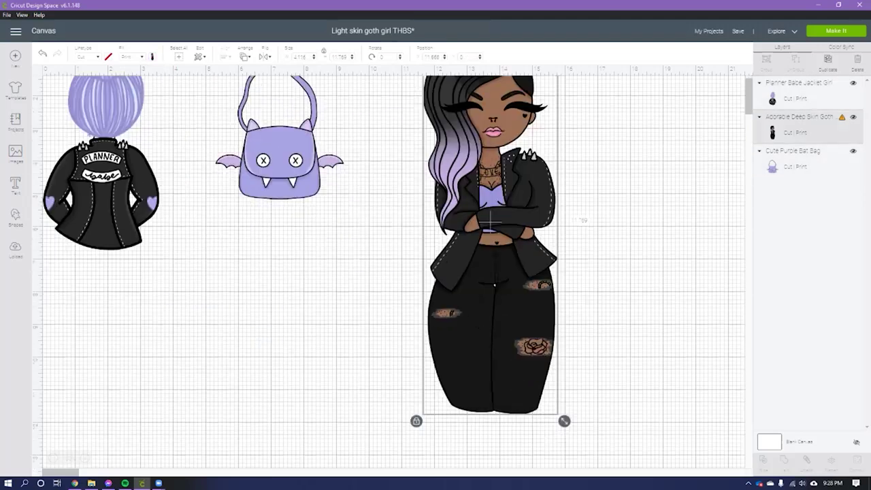
scroll(489, 222, up, 1)
drag(490, 262, 417, 264)
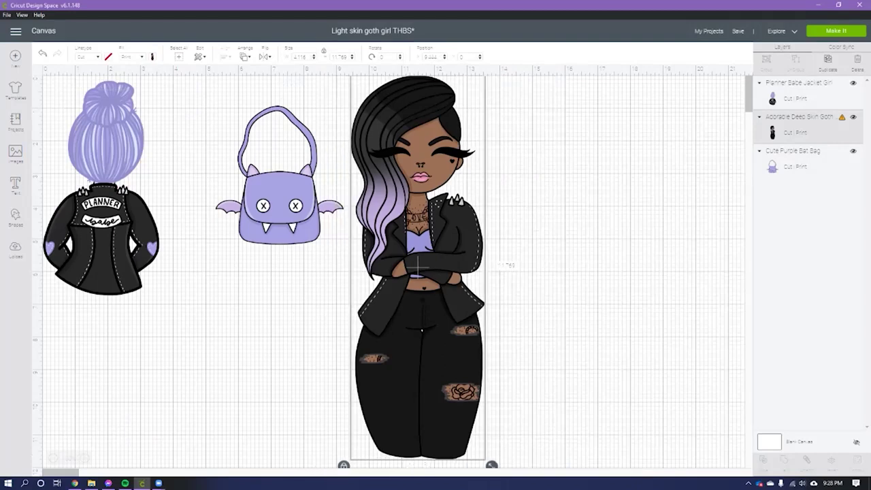
Try enlarging the deep-skin goth girl to about 7.9 by 22.8 inches and inspect the full figure.
drag(492, 465, 613, 487)
drag(480, 447, 428, 448)
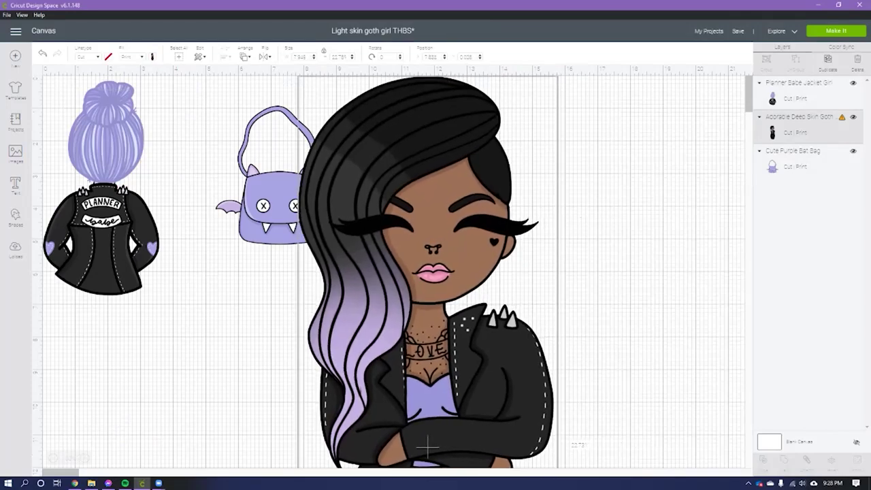
scroll(428, 272, down, 6)
scroll(388, 272, down, 3)
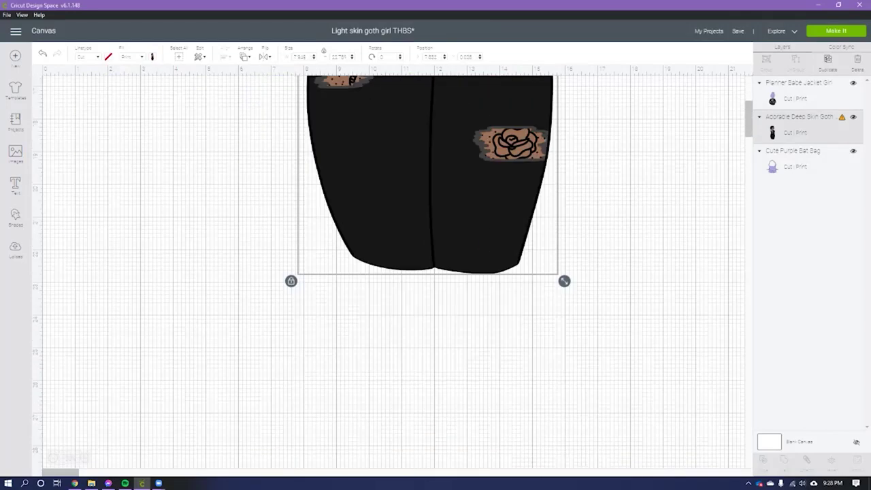
scroll(388, 273, up, 8)
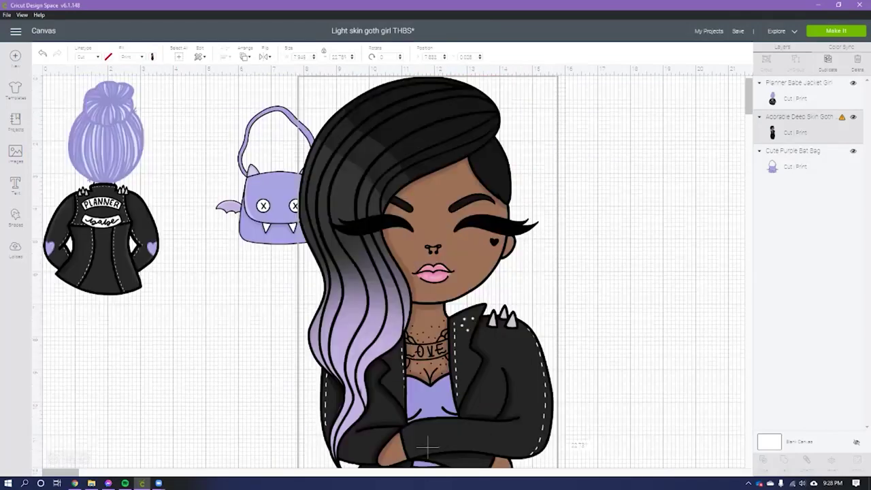
scroll(428, 272, down, 6)
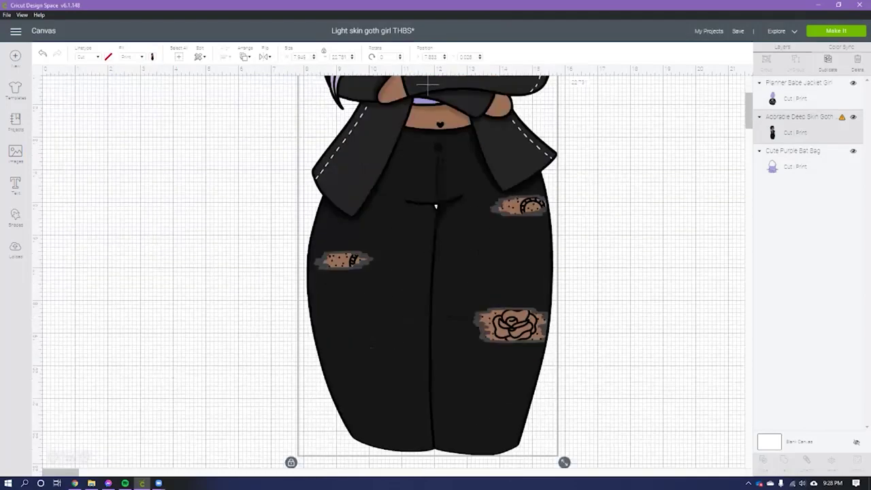
Scale the deep-skin goth girl down to a printable size of about 2.2 by 6.2 inches.
drag(564, 462, 455, 150)
scroll(455, 150, up, 4)
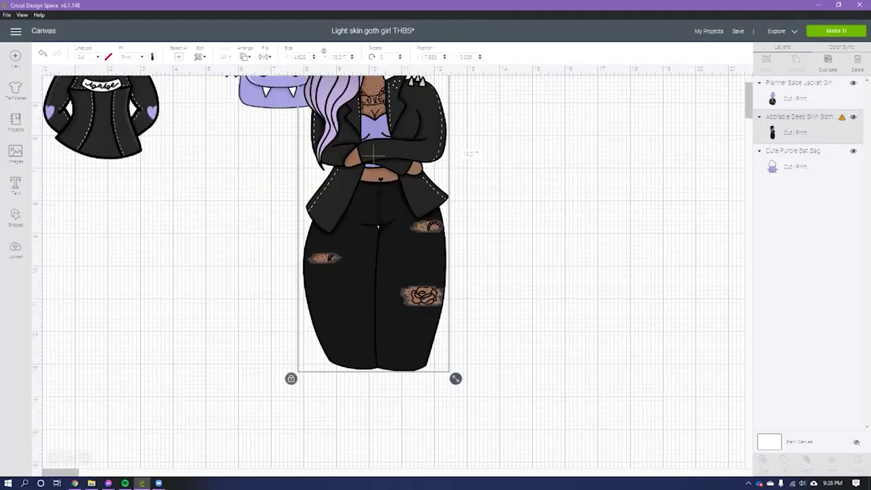
drag(456, 378, 377, 196)
scroll(383, 172, up, 2)
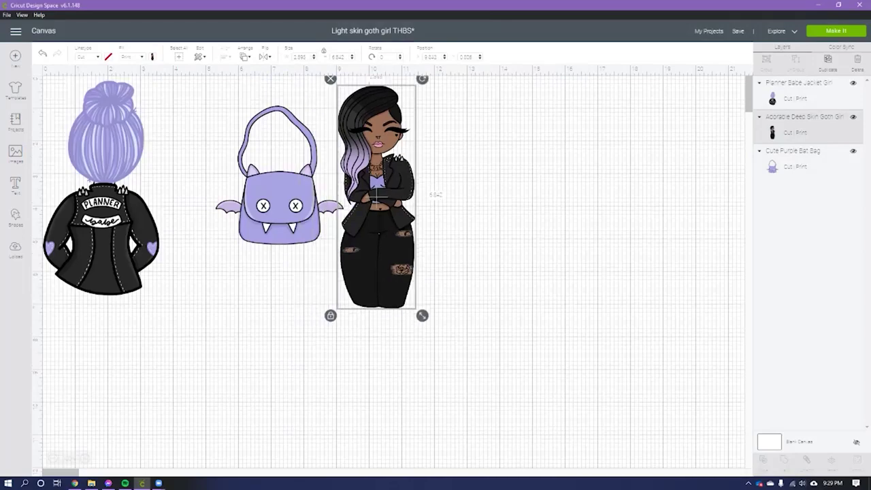
drag(422, 315, 416, 300)
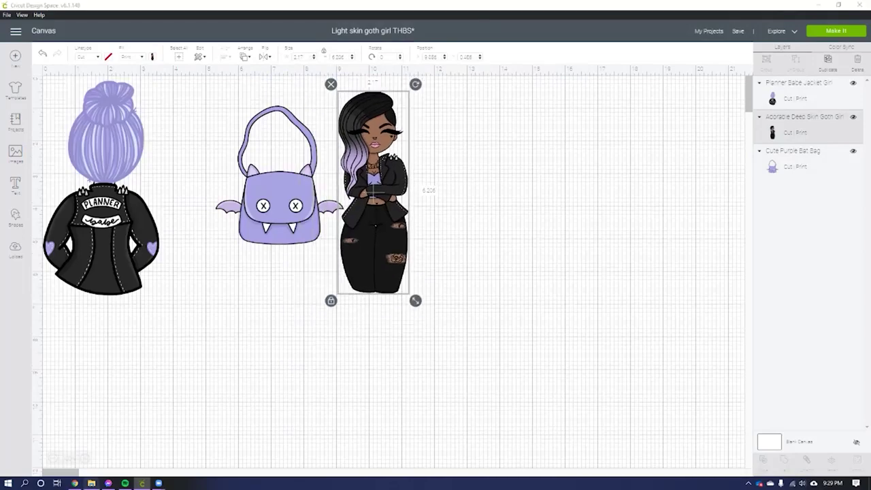
key(alt+Tab)
key(alt+Tab)
Scale the jacket girl to about 4.4 inches tall and the bat bag to about 2.7 by 2.9 inches.
click(122, 252)
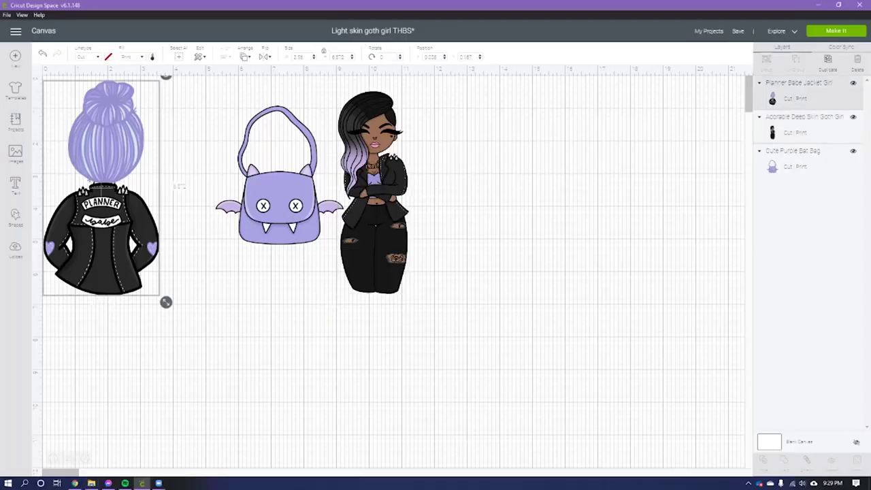
drag(166, 303, 128, 231)
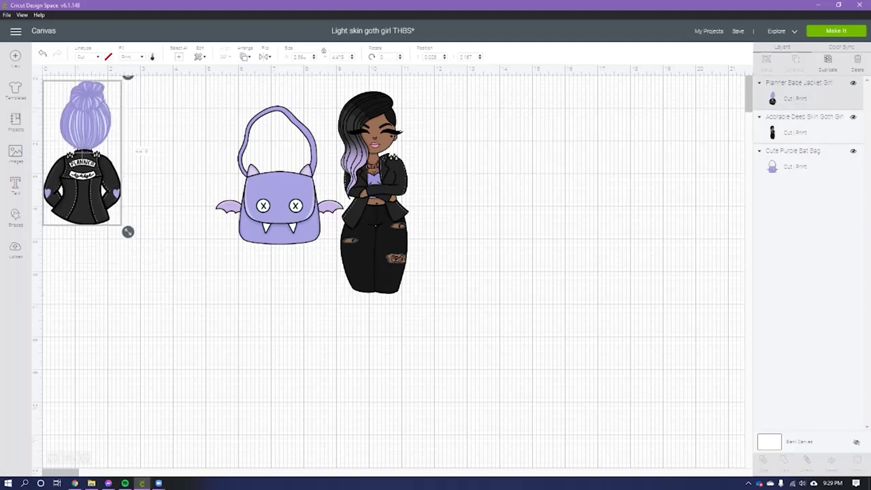
click(273, 204)
drag(273, 204, 256, 204)
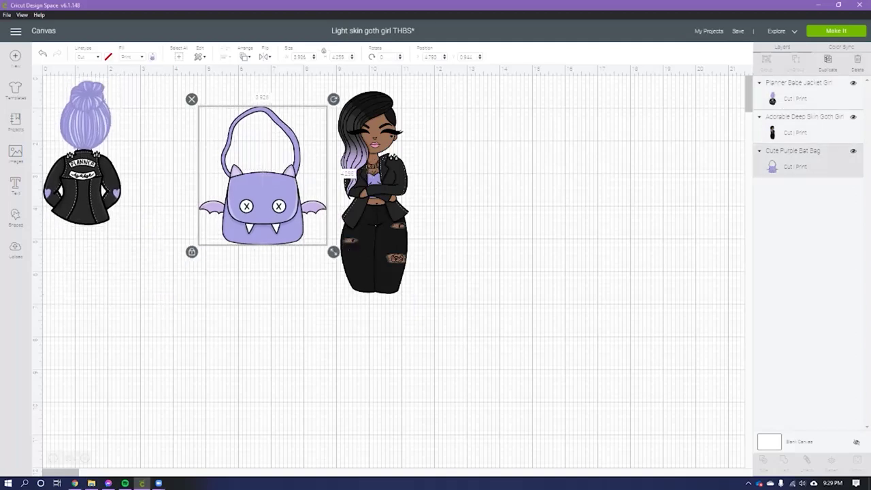
drag(334, 252, 292, 210)
Scale the goth girl to about 1.6 by 4.7 inches and move it slightly toward the bat bag.
click(373, 197)
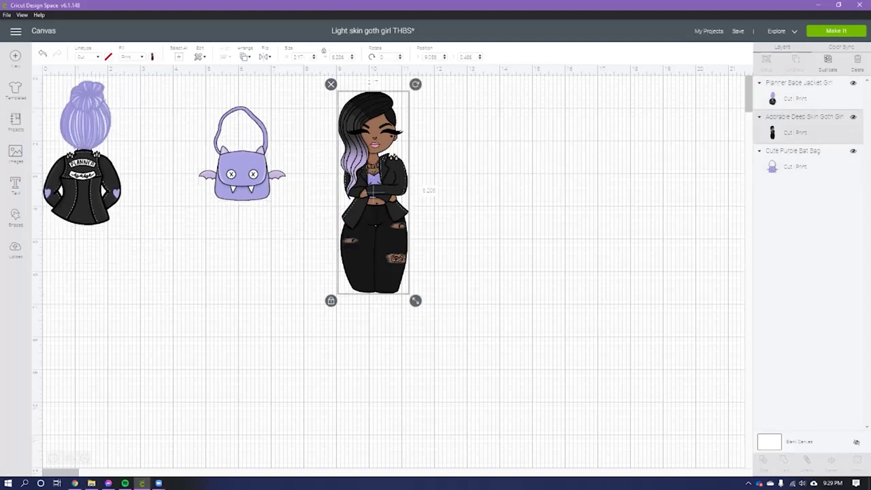
drag(415, 300, 399, 251)
drag(371, 191, 360, 183)
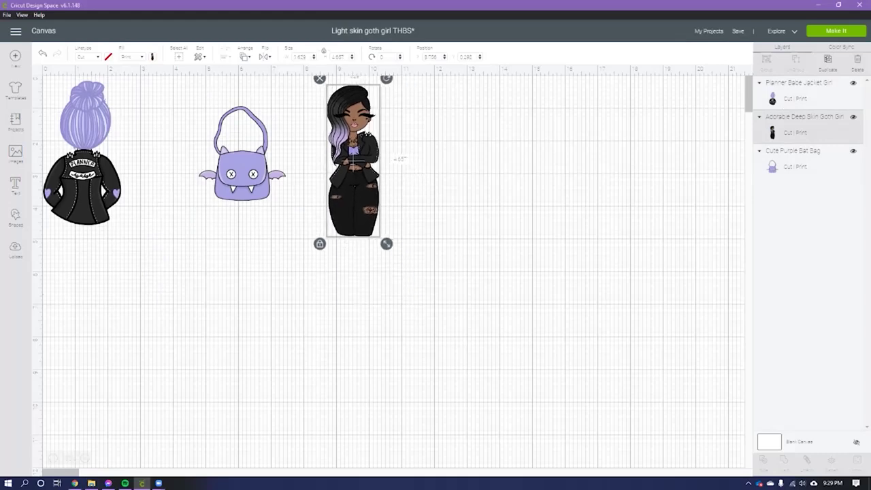
Align the jacket girl with the canvas's upper-left corner and enlarge it to about 3.2 by 6 inches.
click(82, 154)
mouse_move(128, 231)
mouse_down()
mouse_move(136, 232)
mouse_move(127, 226)
mouse_up()
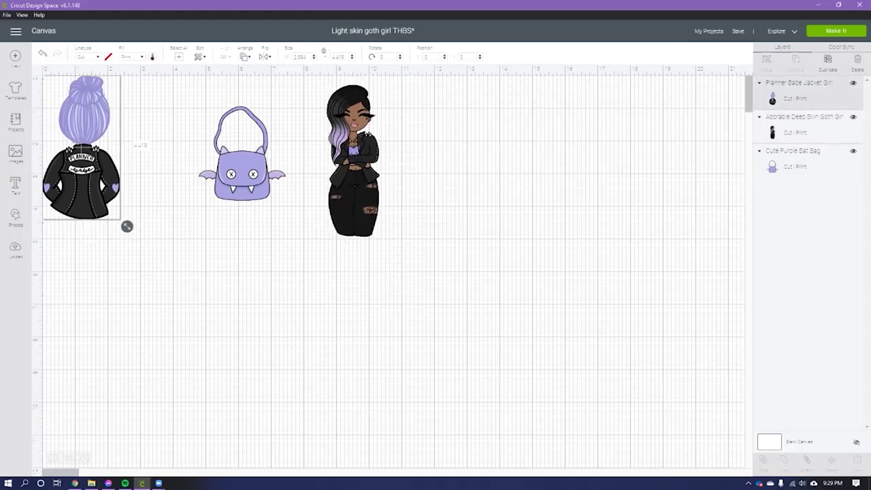
key(Escape)
click(118, 213)
drag(127, 225, 155, 277)
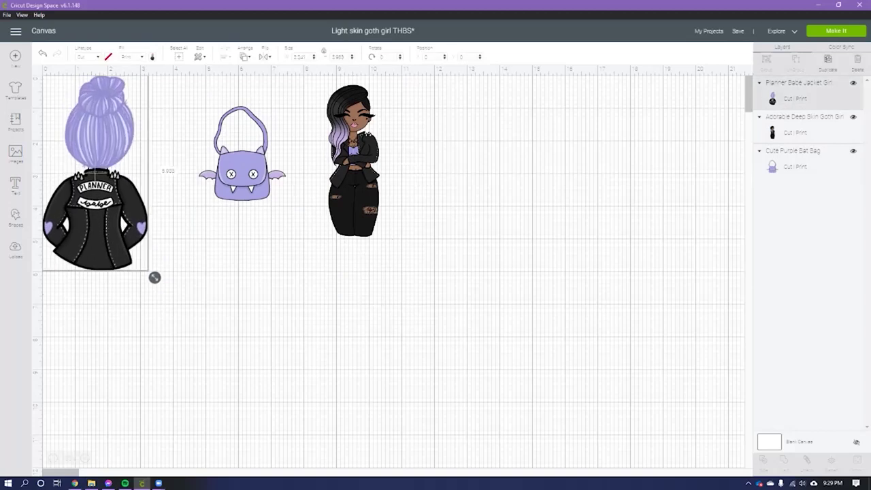
Move the bat bag and the goth girl closer to the jacket girl, leaving small gaps between the images.
drag(353, 163, 327, 191)
drag(242, 160, 237, 178)
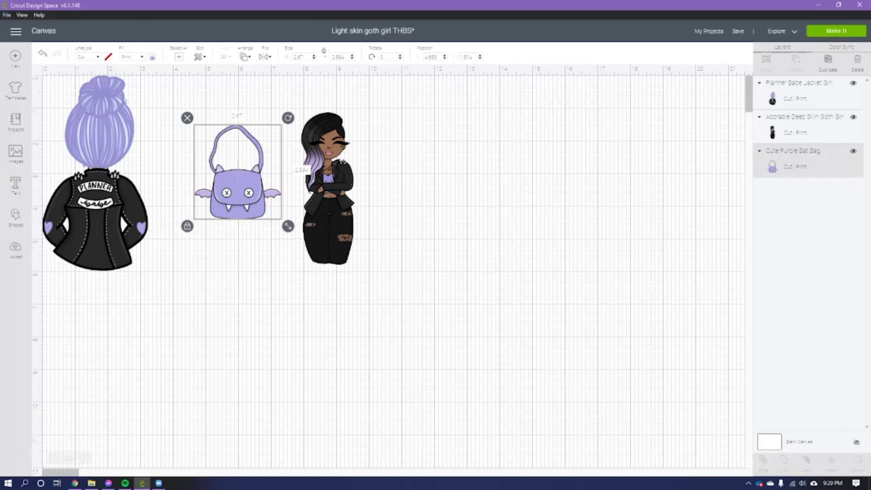
drag(238, 177, 213, 161)
click(328, 190)
drag(327, 190, 296, 175)
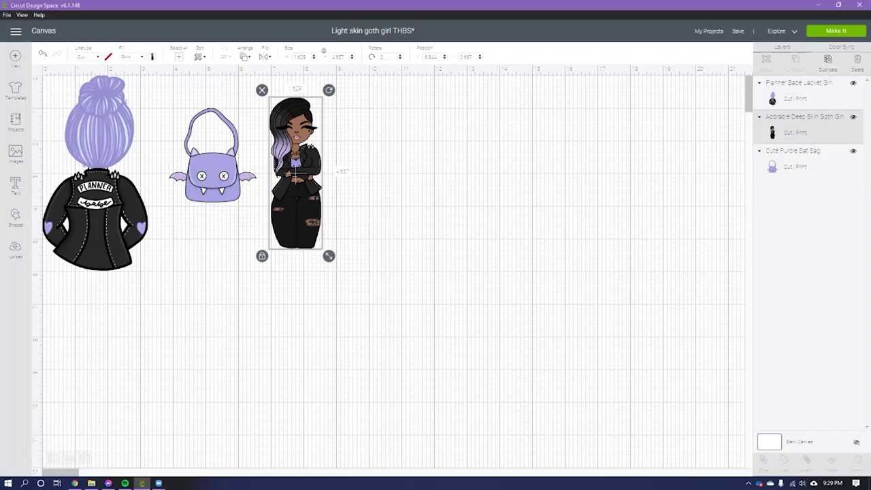
Try several proportional sizes for the jacket girl and settle on about 2.2 by 4 inches.
click(133, 252)
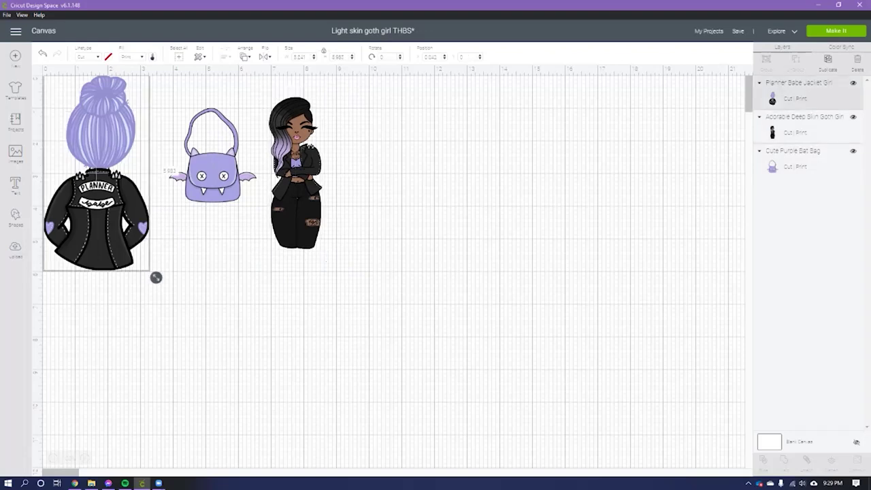
drag(156, 276, 130, 231)
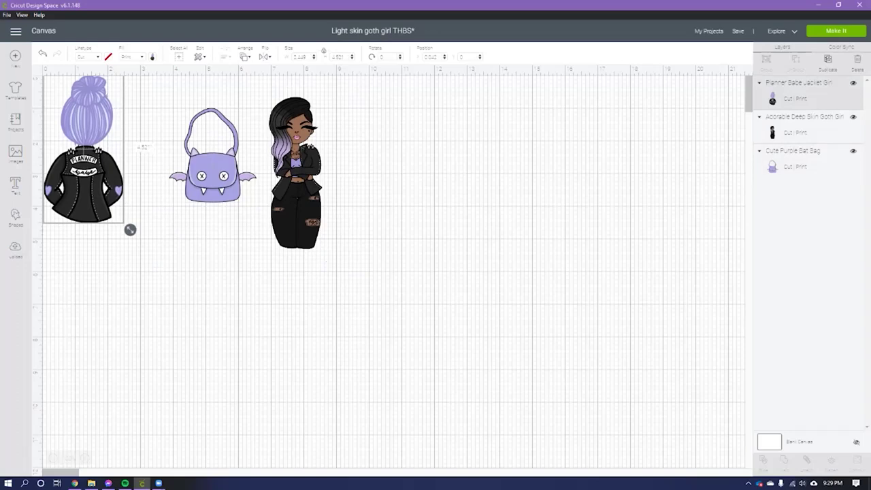
drag(130, 230, 145, 259)
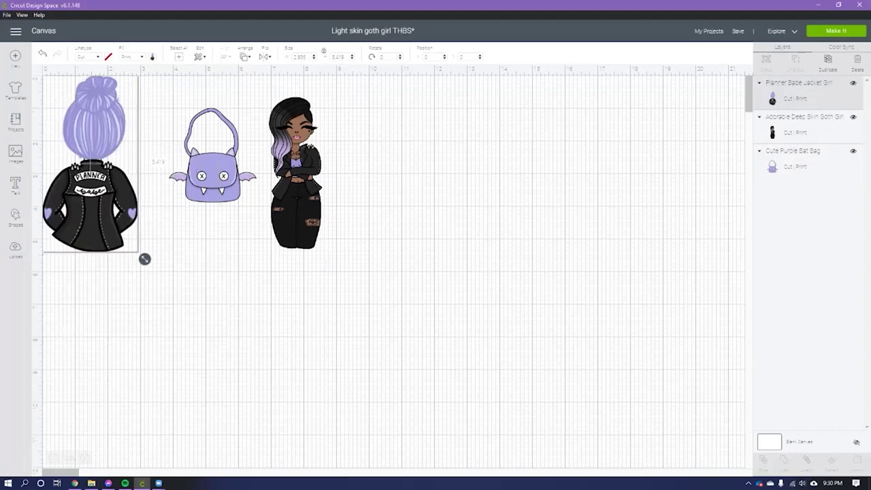
drag(145, 258, 158, 283)
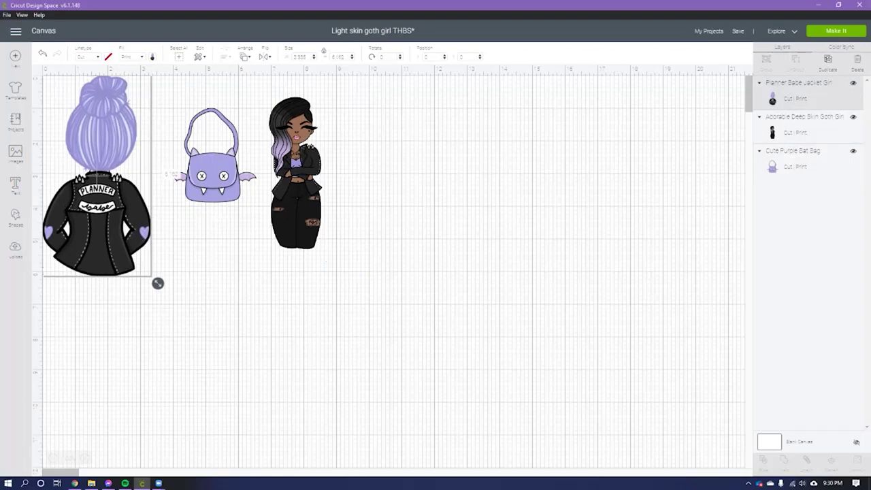
drag(158, 283, 119, 213)
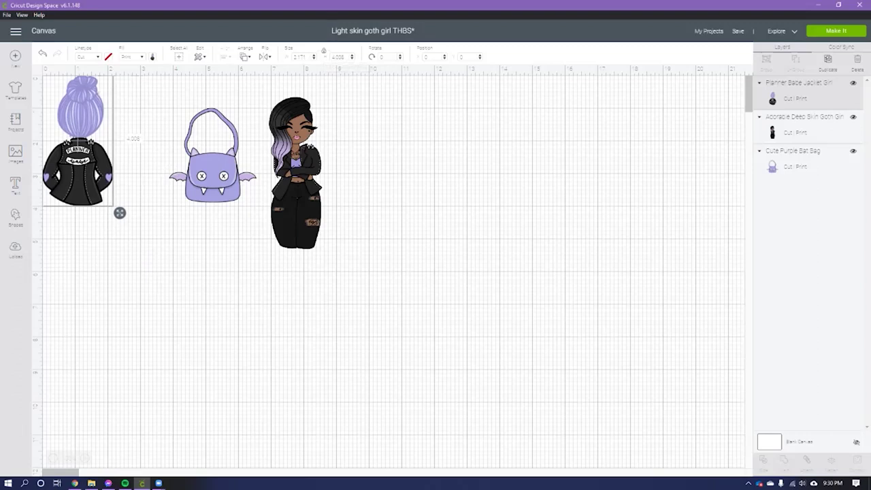
Try stretching the jacket girl wider without keeping its proportions, and undo the distortion.
drag(119, 213, 218, 227)
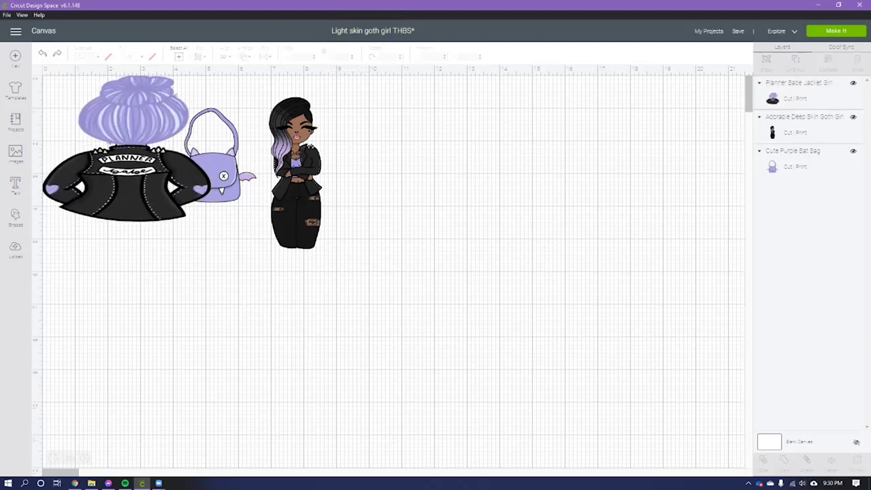
key(ctrl+z)
click(77, 141)
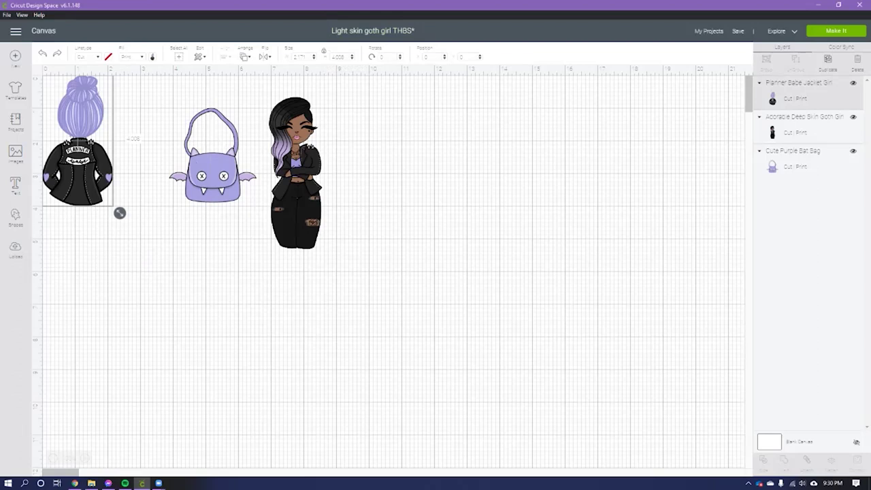
Place the bat bag upright beside the jacket girl's hair and scale it down to about 1.4 by 1.5 inches.
click(212, 164)
drag(212, 164, 177, 156)
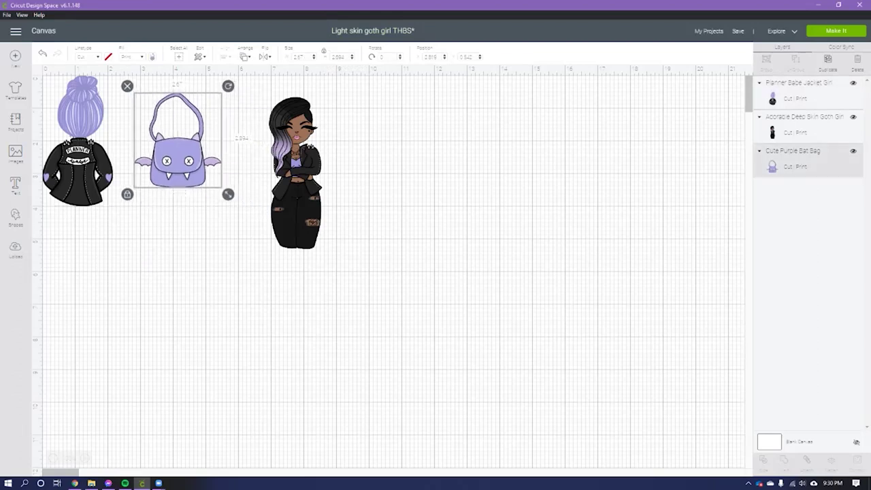
drag(229, 192, 182, 145)
drag(182, 86, 170, 80)
mouse_move(143, 116)
mouse_down()
mouse_move(107, 117)
mouse_move(136, 118)
mouse_move(143, 107)
mouse_move(140, 118)
mouse_up()
drag(167, 89, 175, 99)
mouse_move(140, 114)
mouse_down()
mouse_move(133, 92)
mouse_move(141, 104)
mouse_up()
drag(169, 132, 186, 144)
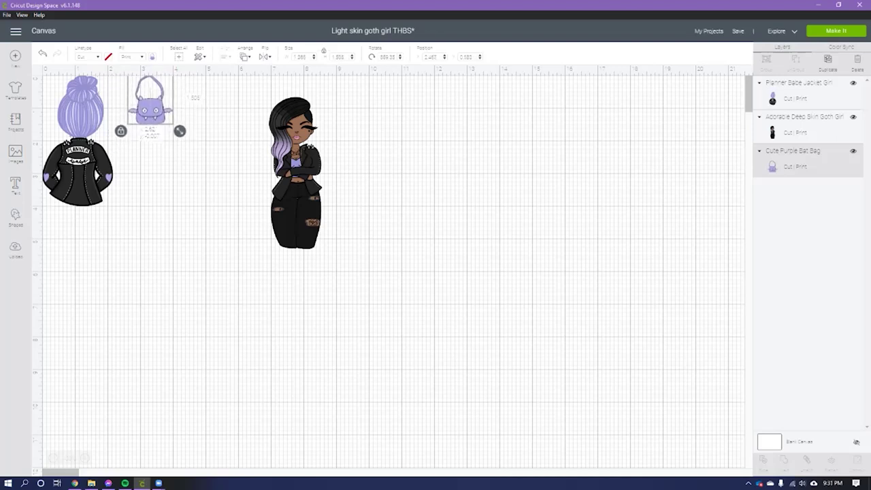
Move the goth girl next to the bat bag at the canvas's upper edge and scale it to about 4 inches tall.
click(296, 171)
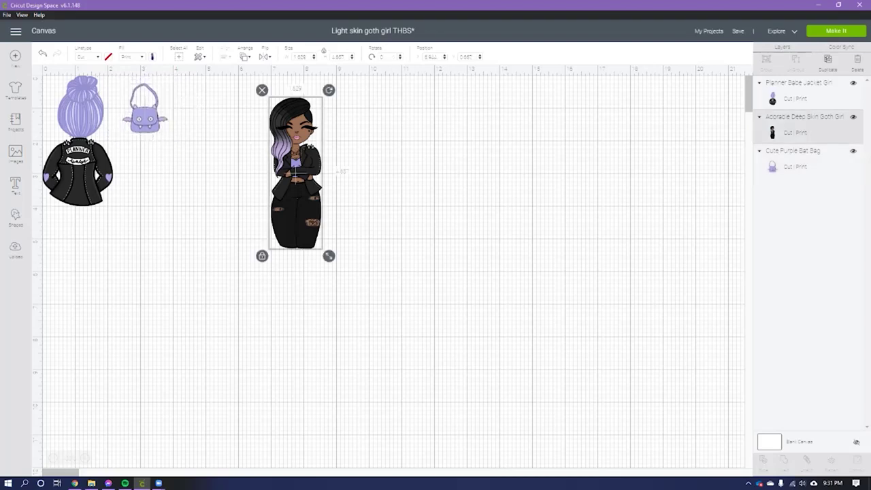
drag(296, 170, 204, 150)
drag(235, 220, 231, 213)
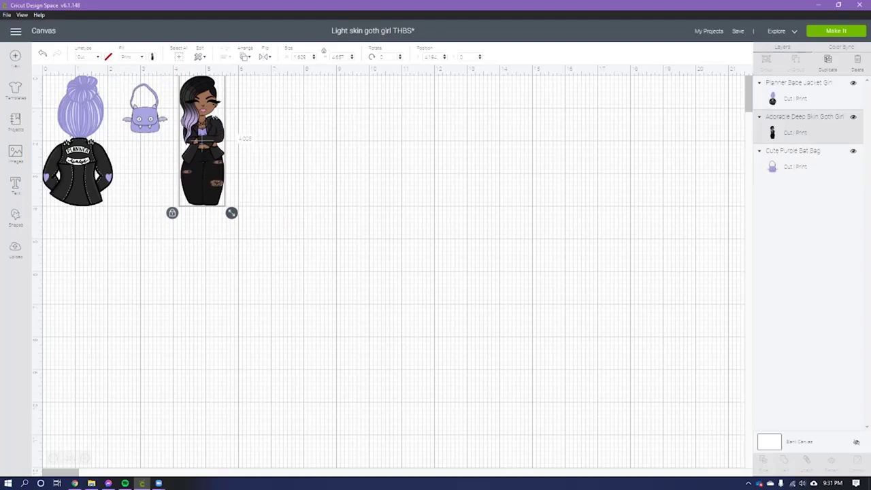
Scale the goth girl down to about 1 by 2.8 inches and move her back near the canvas's upper edge.
drag(231, 213, 220, 180)
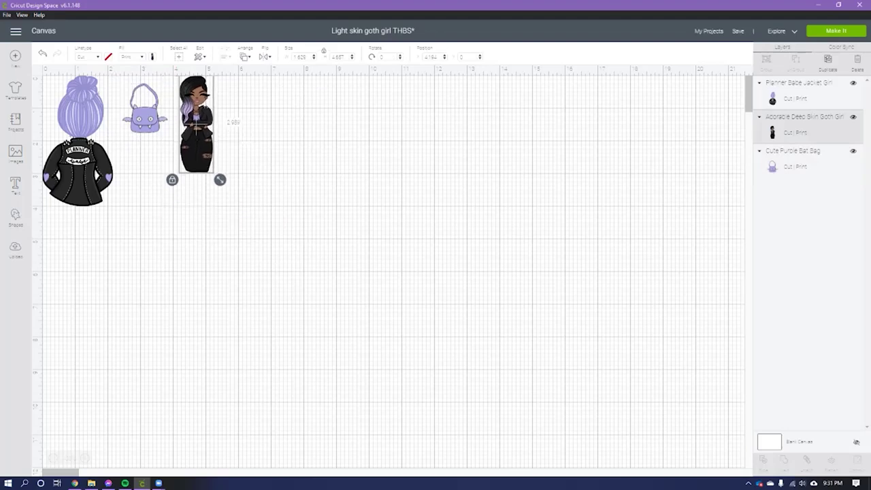
drag(197, 124, 196, 140)
click(198, 202)
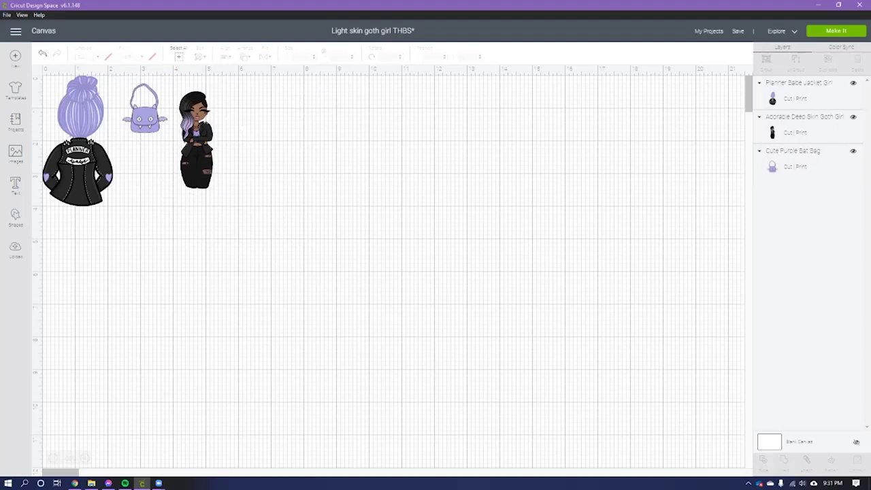
click(196, 140)
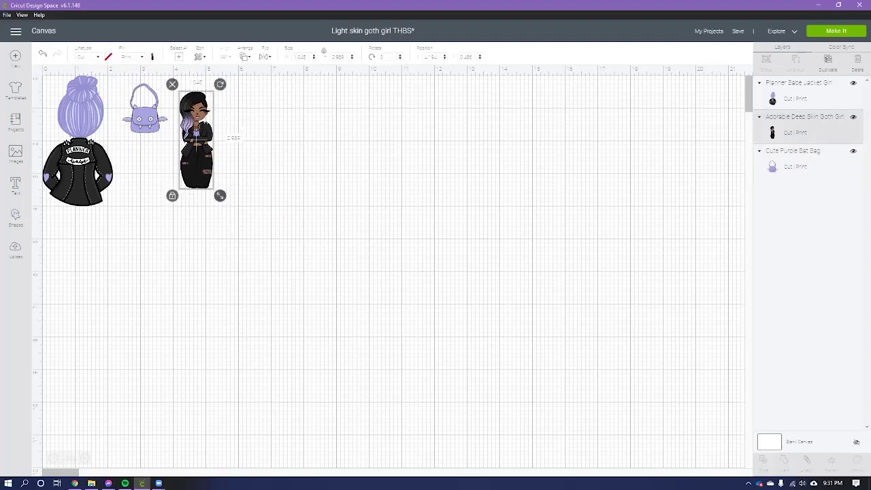
mouse_move(220, 195)
mouse_down()
mouse_move(216, 186)
mouse_move(224, 202)
mouse_move(217, 188)
mouse_up()
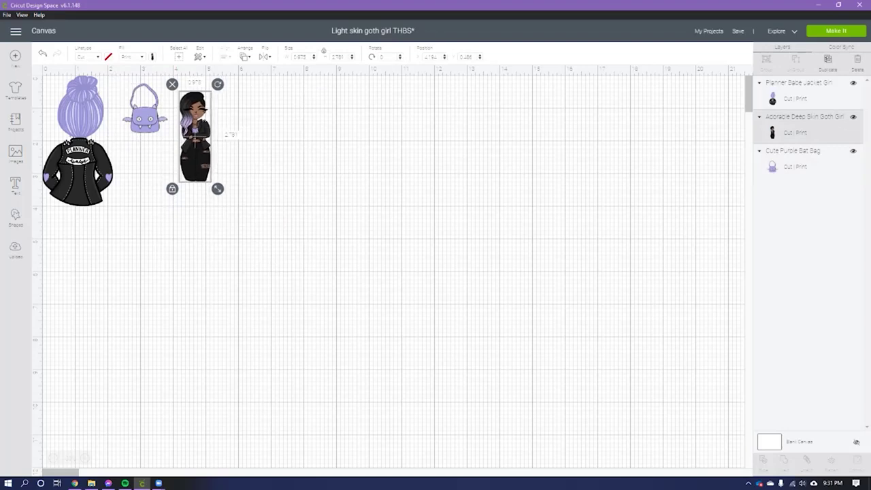
mouse_move(196, 136)
mouse_down()
mouse_move(221, 121)
mouse_move(199, 122)
mouse_up()
key(Escape)
Move the bat bag and the goth girl closer to the jacket girl, leaving narrow gaps between the three images.
mouse_move(77, 140)
mouse_down()
mouse_move(94, 154)
mouse_move(78, 141)
mouse_up()
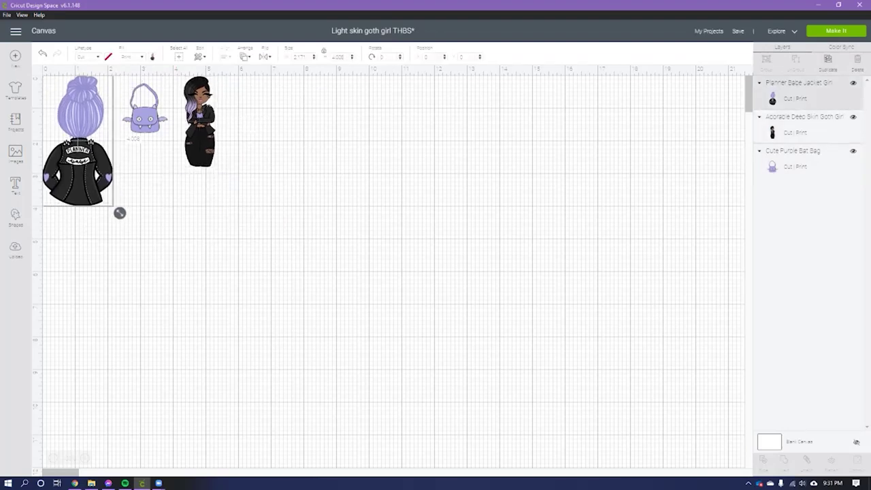
mouse_move(142, 112)
mouse_down()
mouse_move(180, 139)
mouse_move(127, 142)
mouse_move(141, 114)
mouse_up()
drag(200, 121, 203, 126)
drag(142, 117, 138, 114)
drag(203, 127, 199, 127)
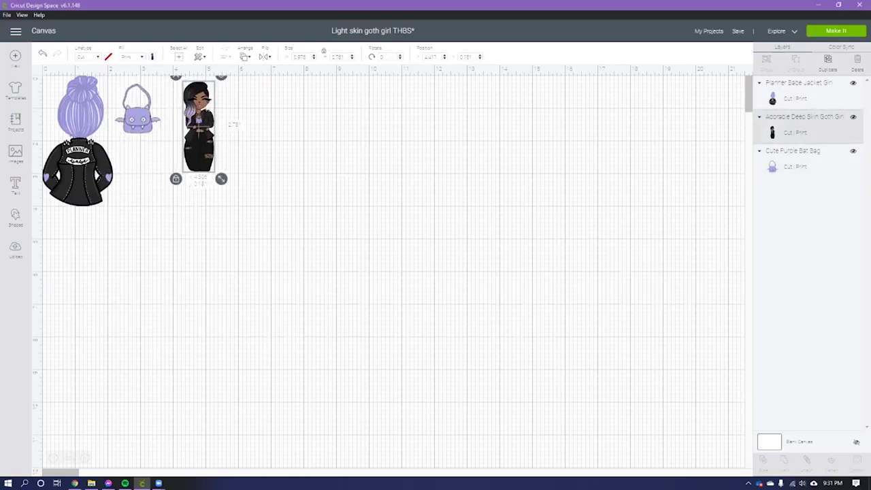
mouse_move(137, 119)
mouse_down()
mouse_move(136, 162)
mouse_move(81, 238)
mouse_move(138, 120)
mouse_move(129, 103)
mouse_move(137, 107)
mouse_up()
drag(199, 127, 187, 126)
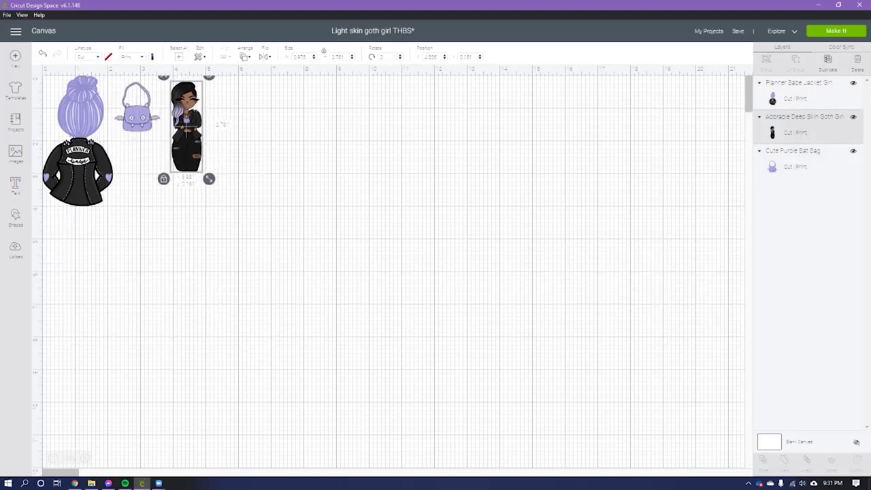
key(Escape)
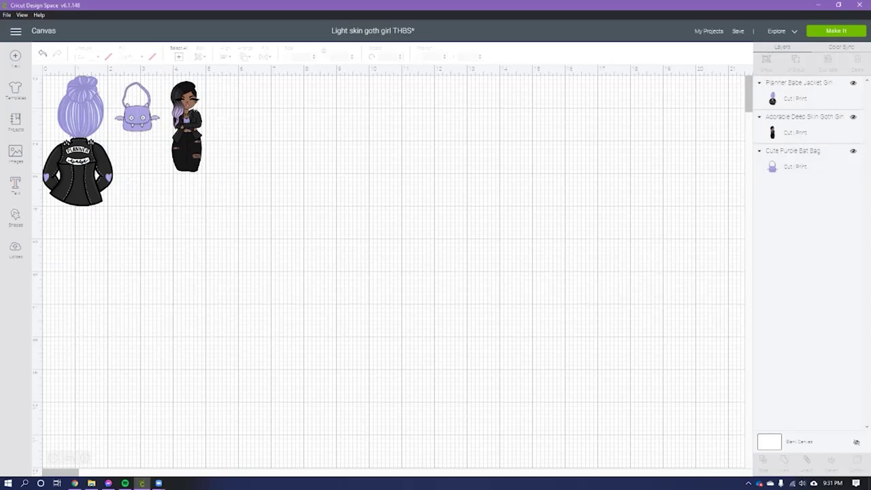
click(78, 163)
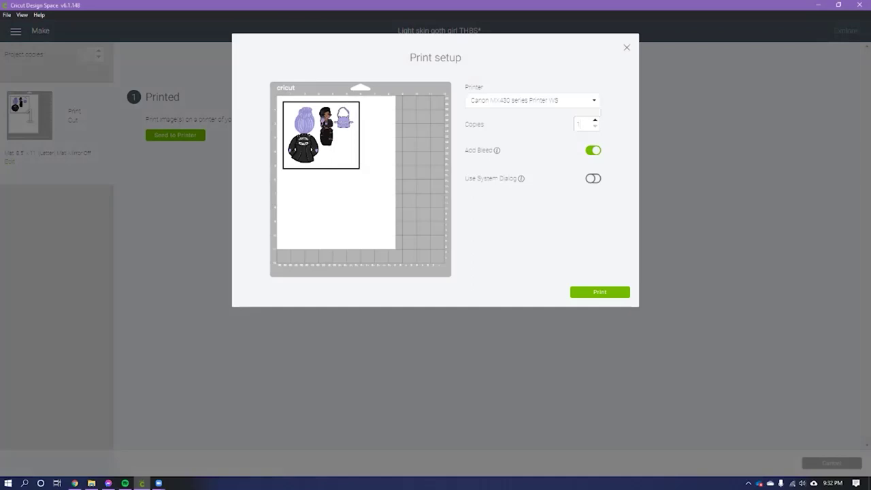
Turn off the bleed, enable the system dialog, and send the sticker page to printing.
click(593, 150)
mouse_move(497, 150)
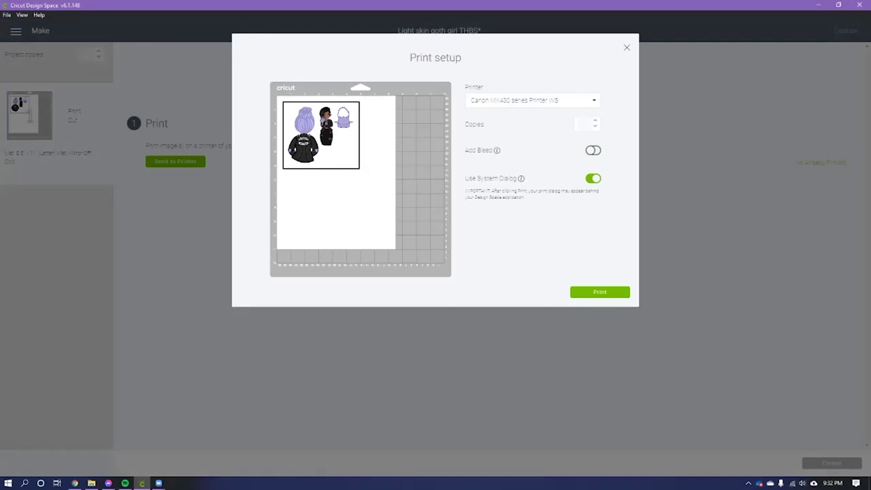
click(600, 291)
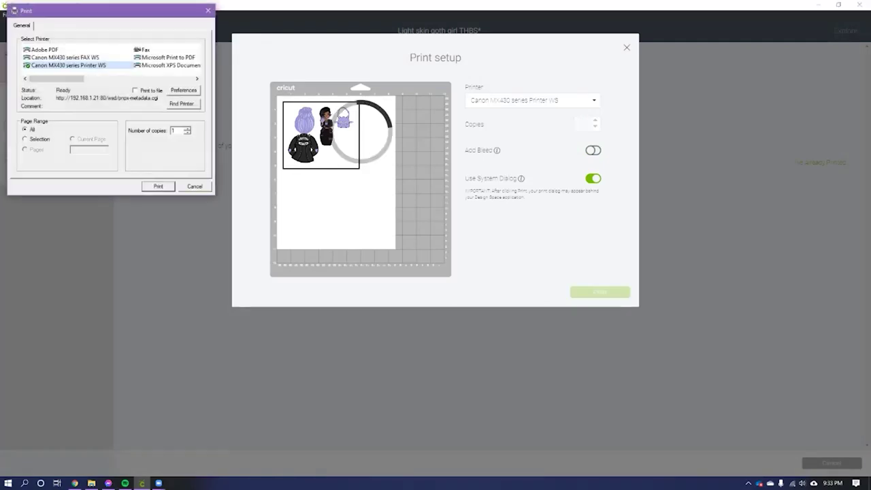
Set the Canon MX430 printer's media type to Matte Photo Paper and print one copy of the page.
drag(150, 11, 215, 18)
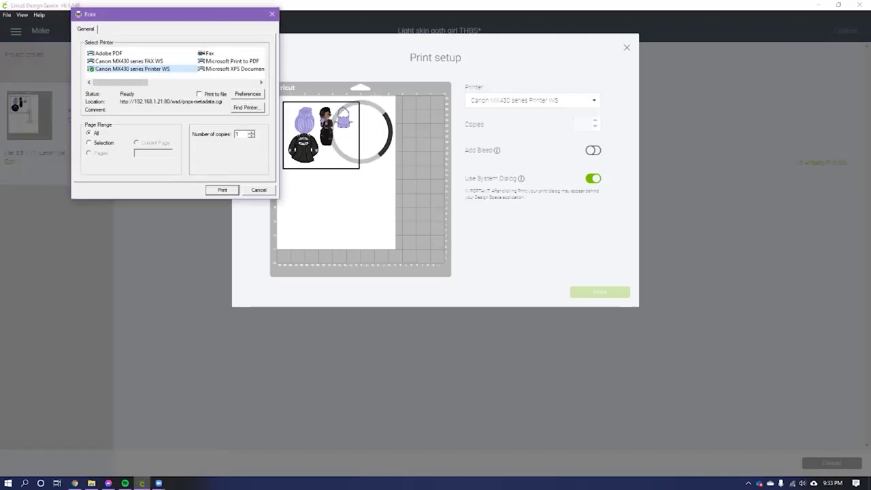
click(247, 94)
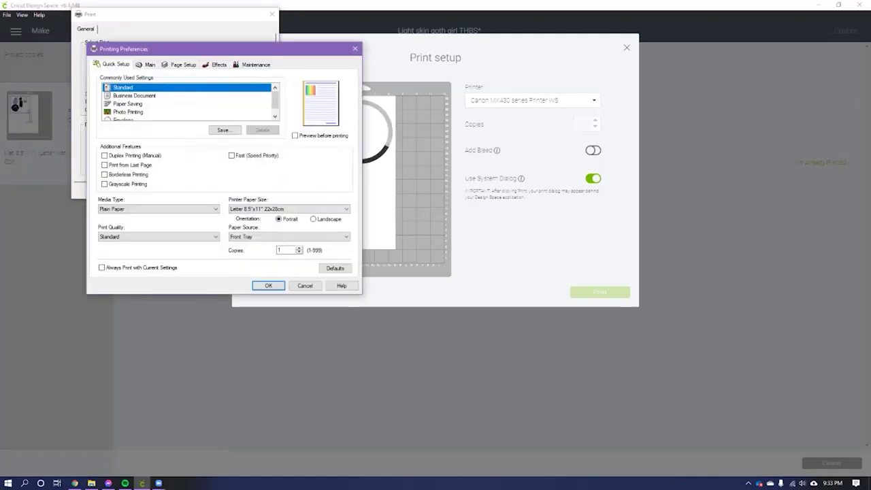
click(158, 209)
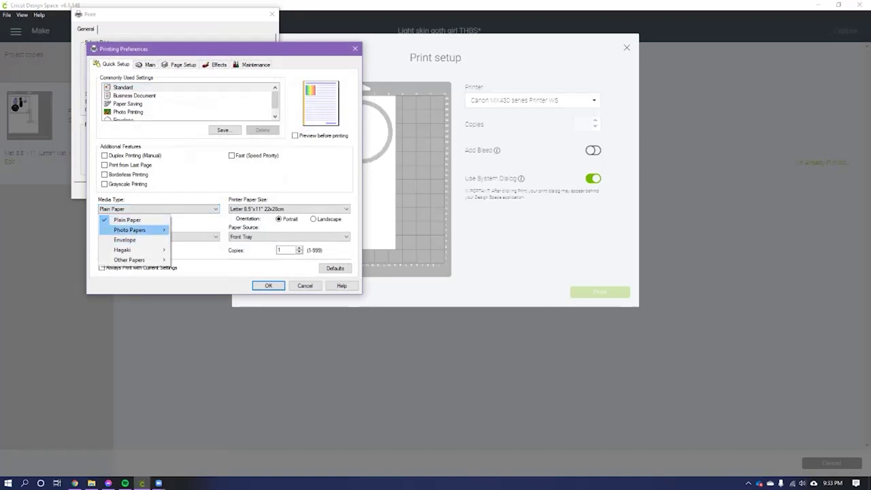
mouse_move(130, 261)
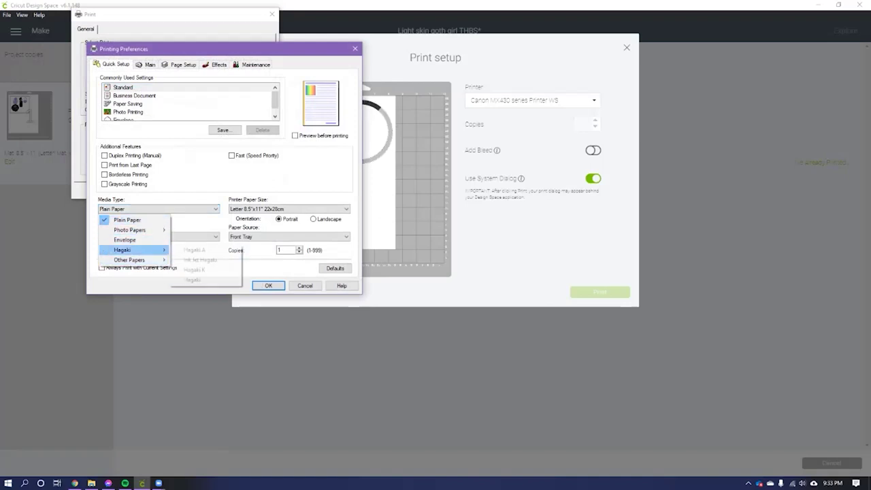
mouse_move(129, 230)
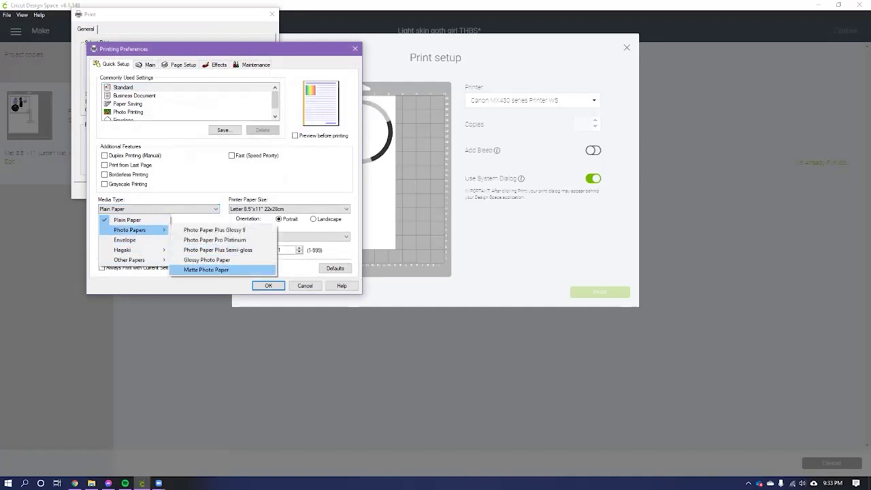
click(206, 269)
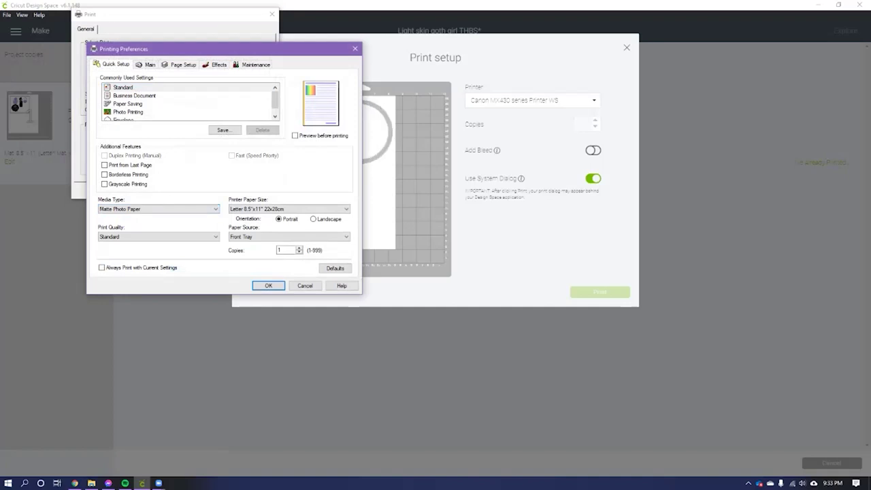
click(268, 286)
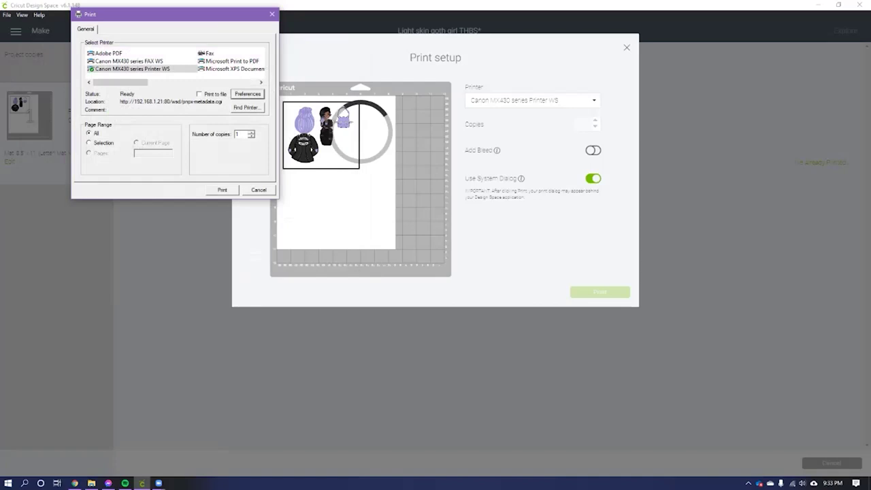
click(222, 190)
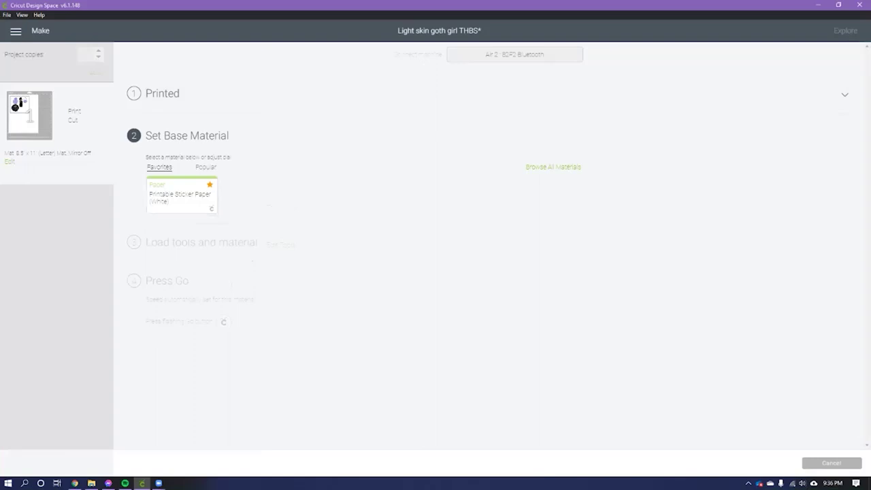
Search all materials for "sticker" and set Printable Sticker Paper (White) as the base material.
click(553, 167)
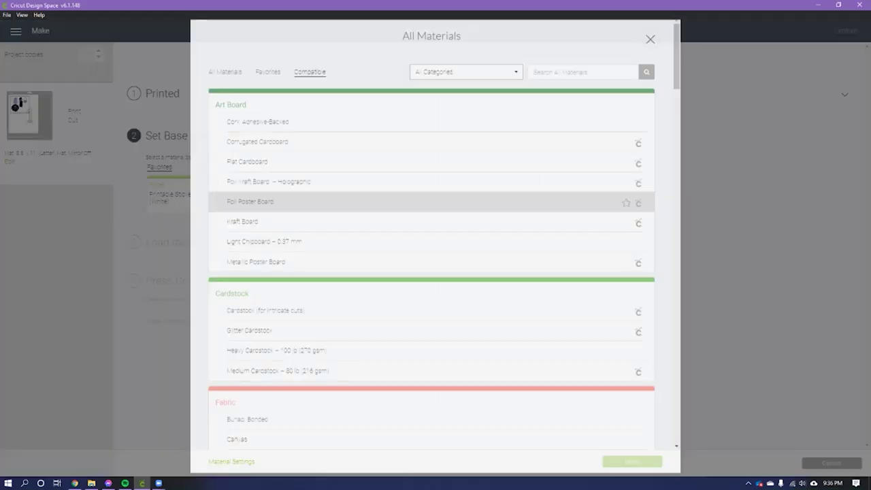
scroll(432, 272, down, 10)
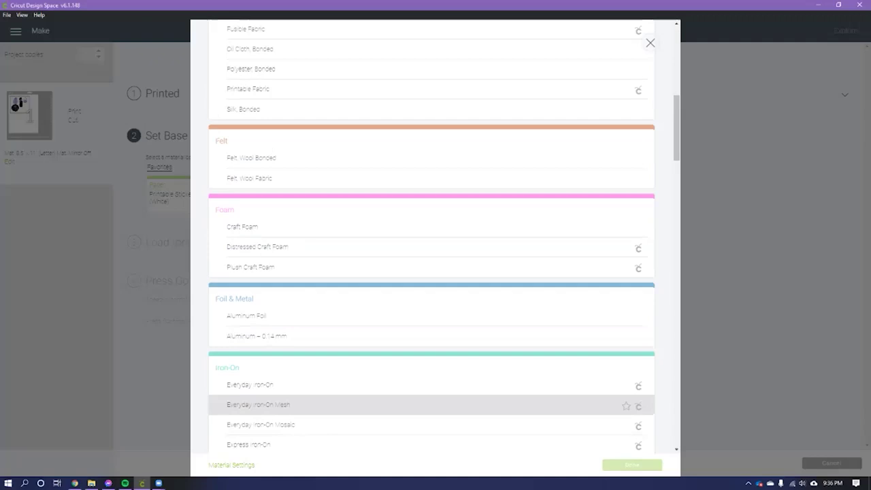
scroll(432, 341, up, 10)
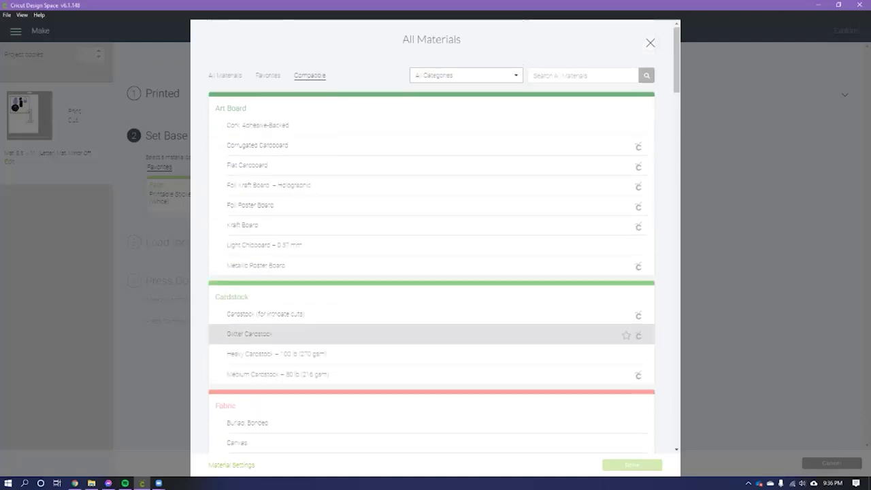
click(582, 75)
text(sticker)
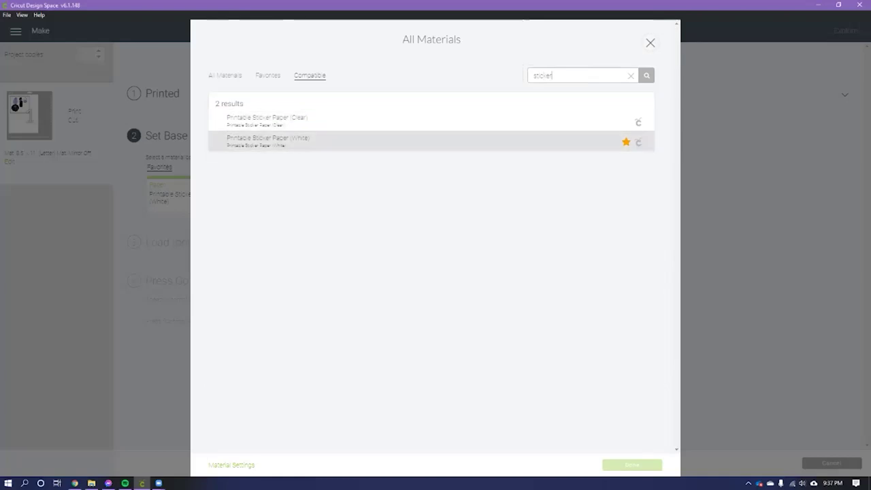
click(431, 141)
click(631, 465)
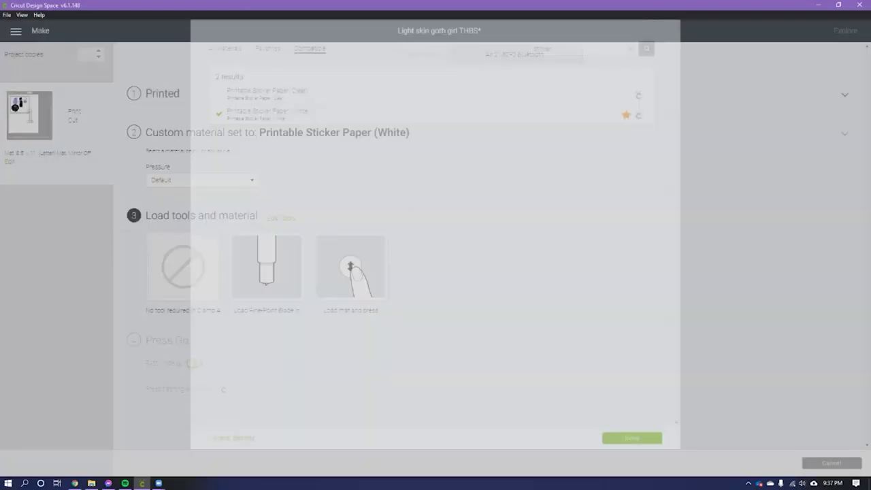